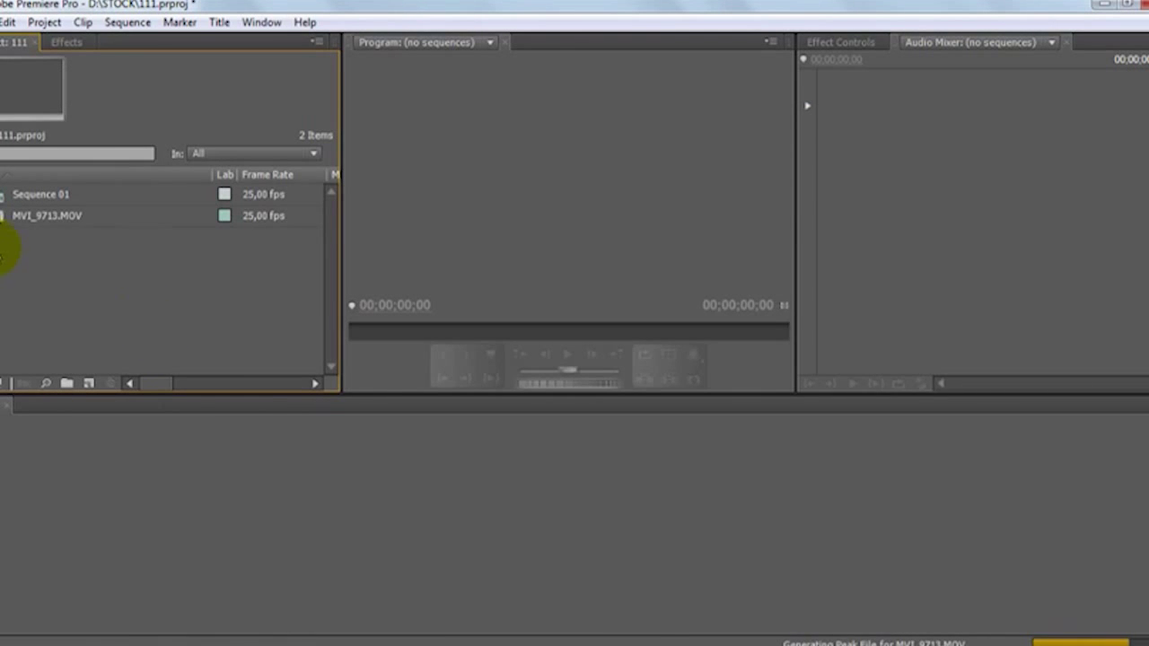
Create a new sequence from the MVI_9713.MOV clip and delete its audio from the Audio 1 track while keeping the video
left_click(2, 224)
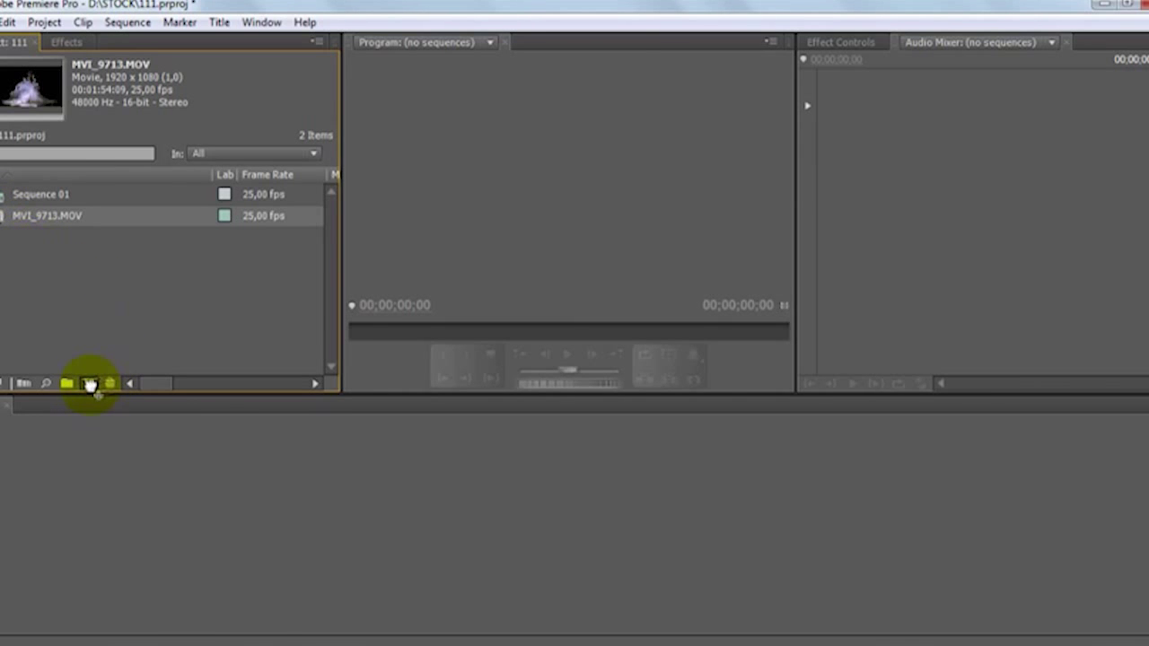
left_click_drag(90, 384, 90, 384)
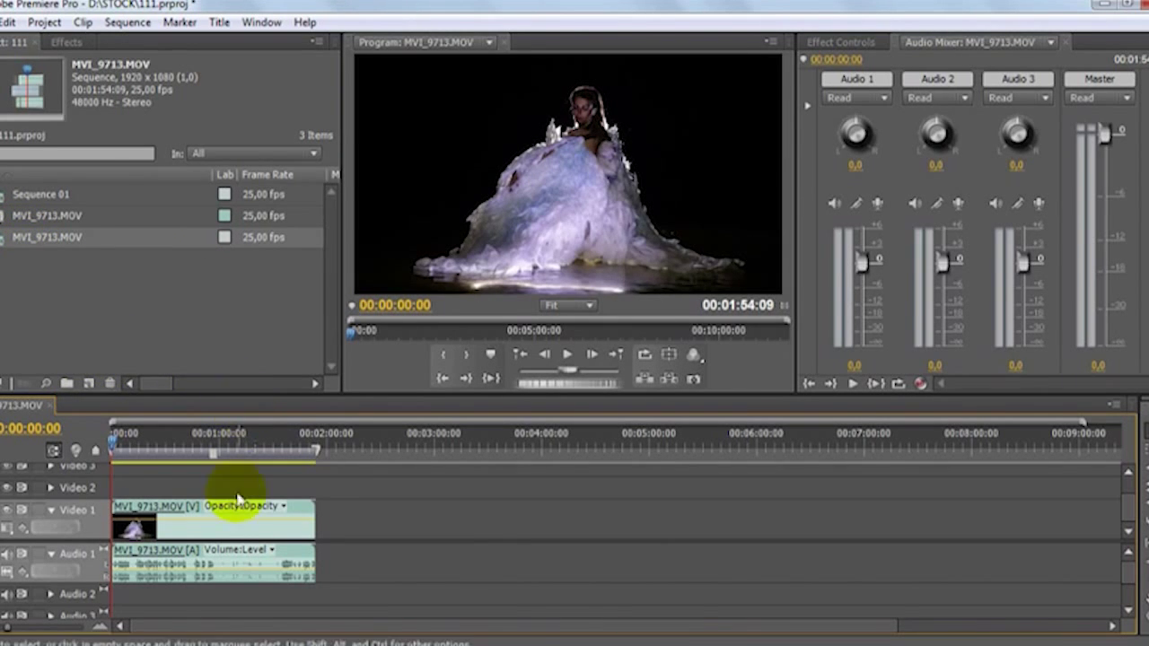
left_click(38, 512)
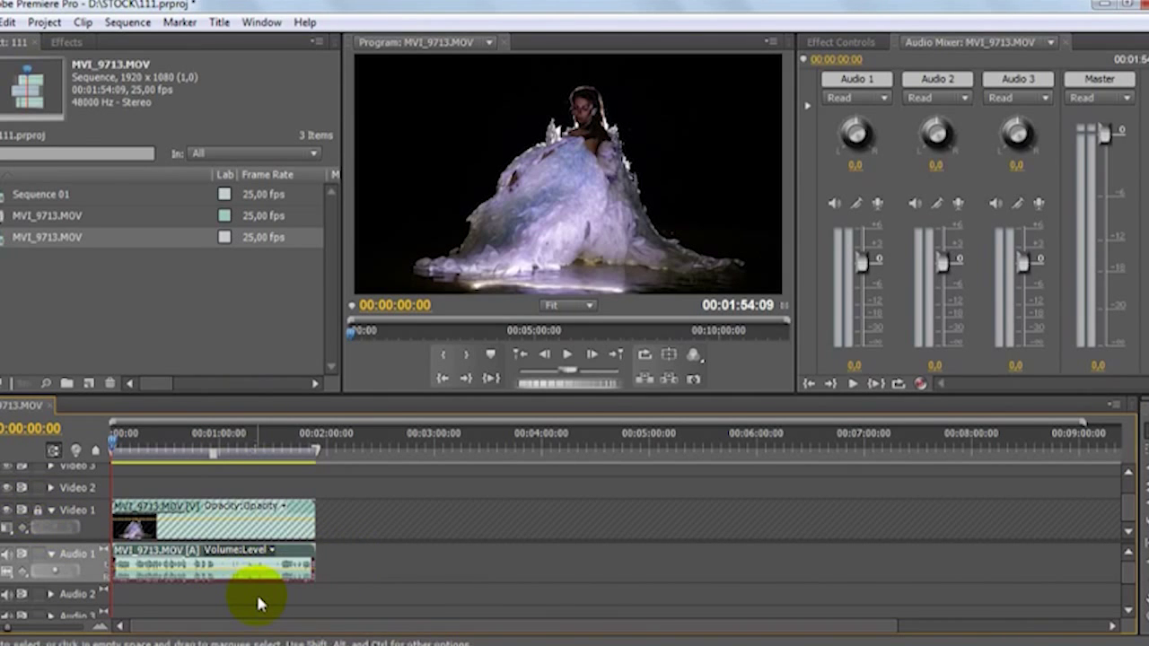
key("Delete")
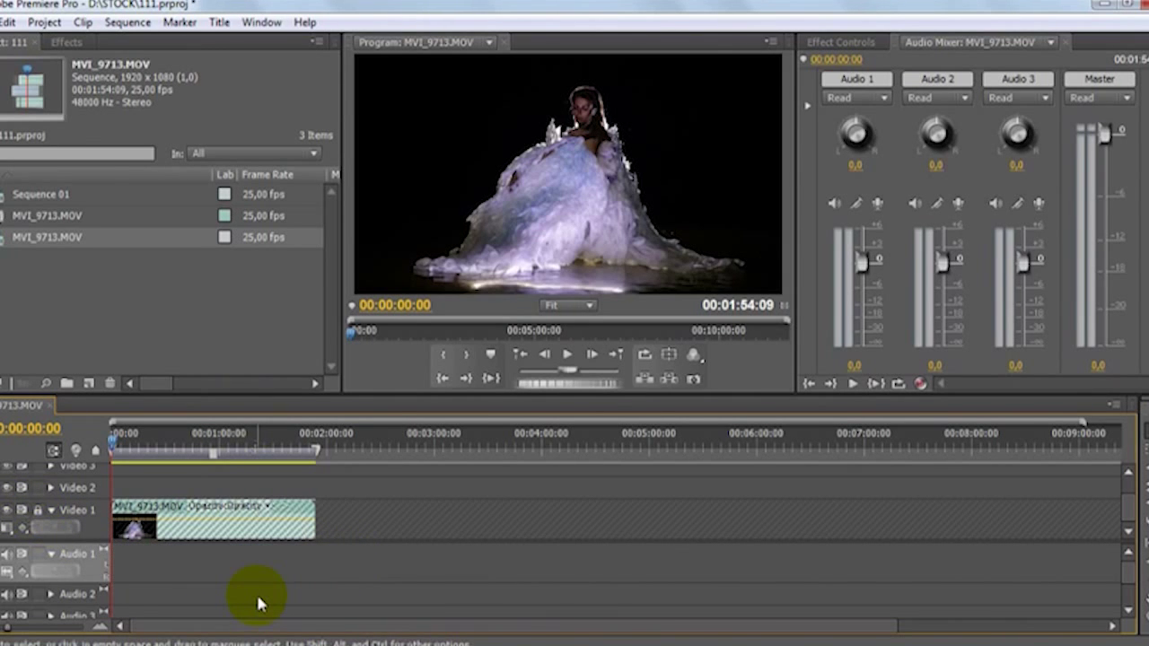
left_click(37, 512)
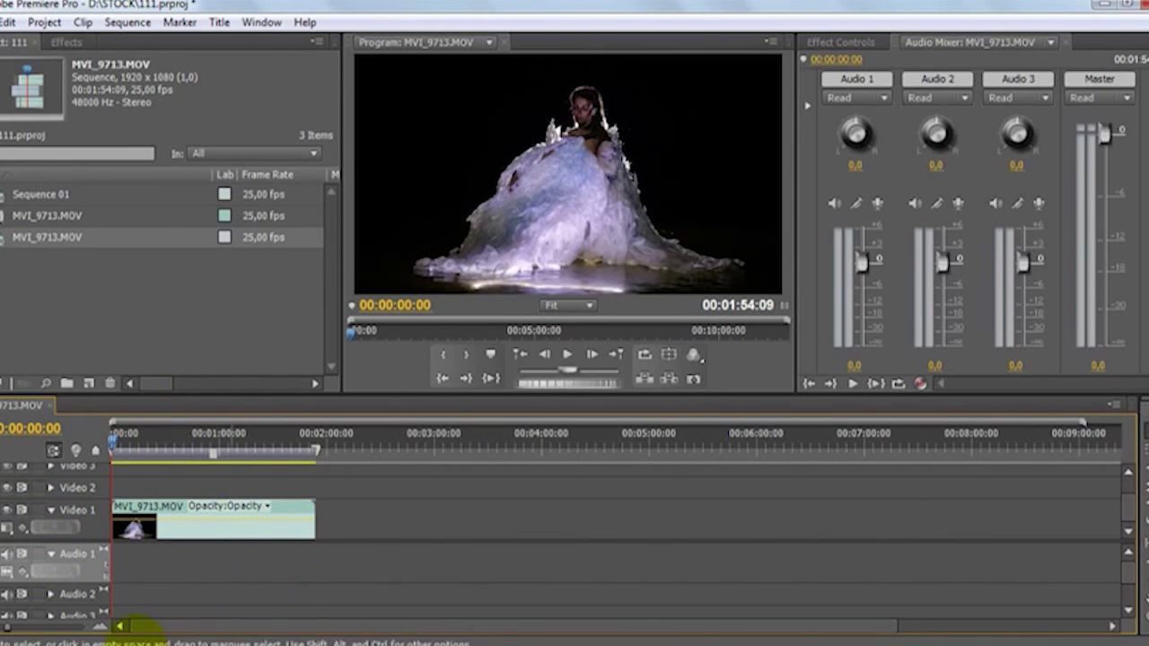
Trim everything before 00:00:57:00 from the clip and close the gap so the remainder begins at the sequence start
left_click(103, 628)
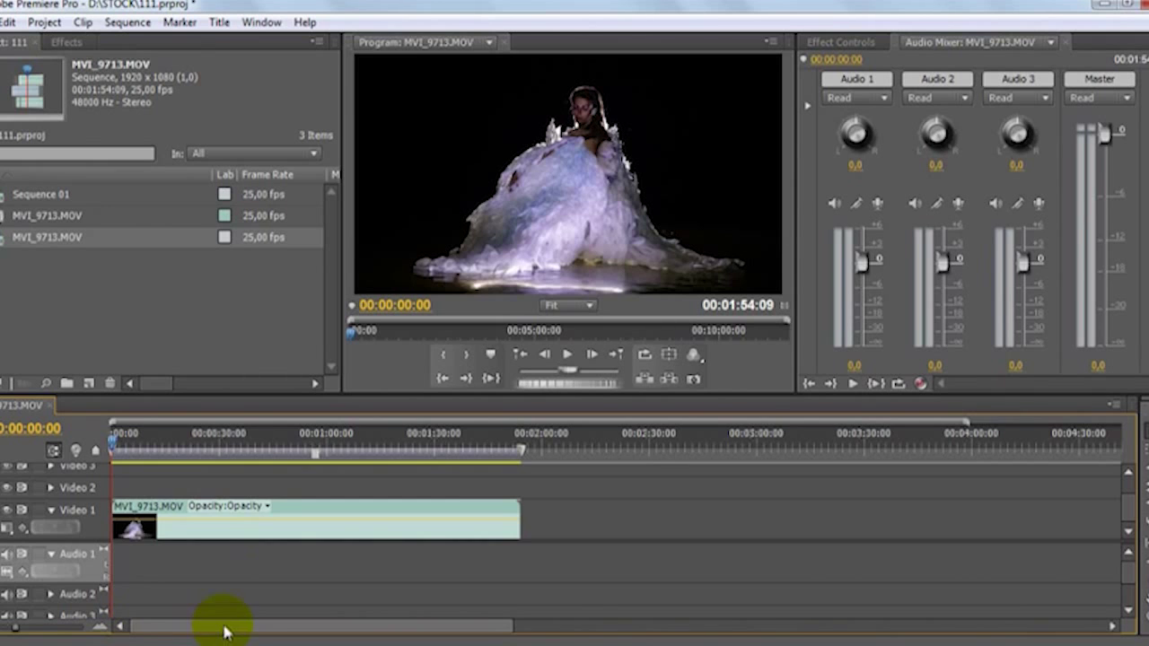
left_click_drag(141, 441, 316, 456)
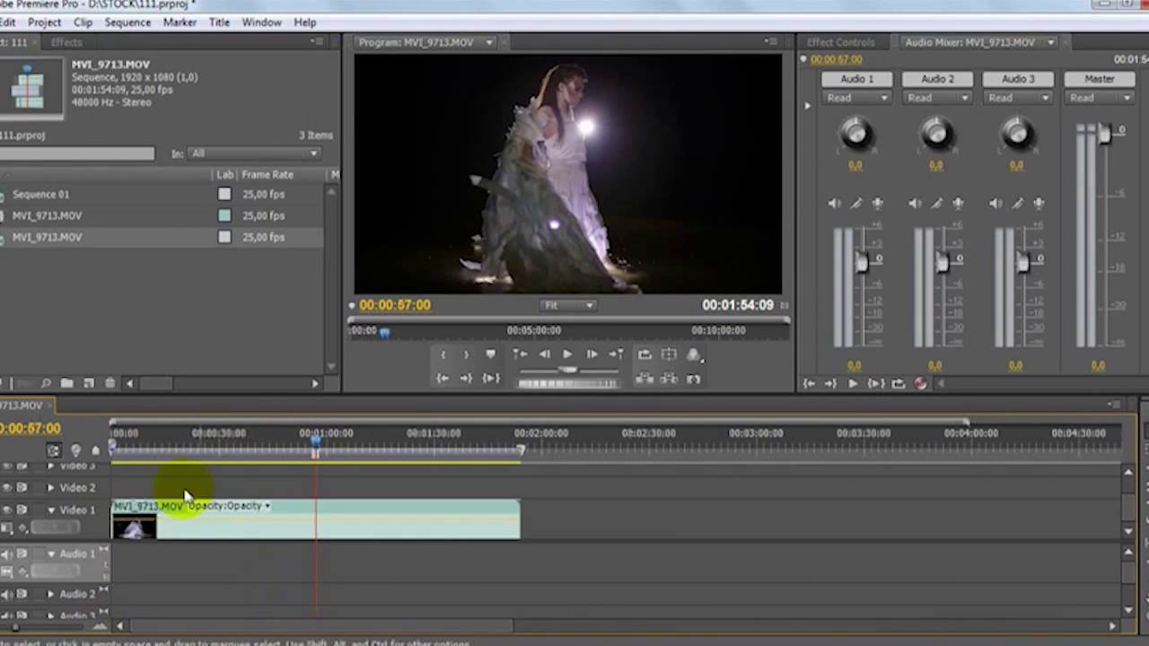
left_click_drag(116, 506, 155, 508)
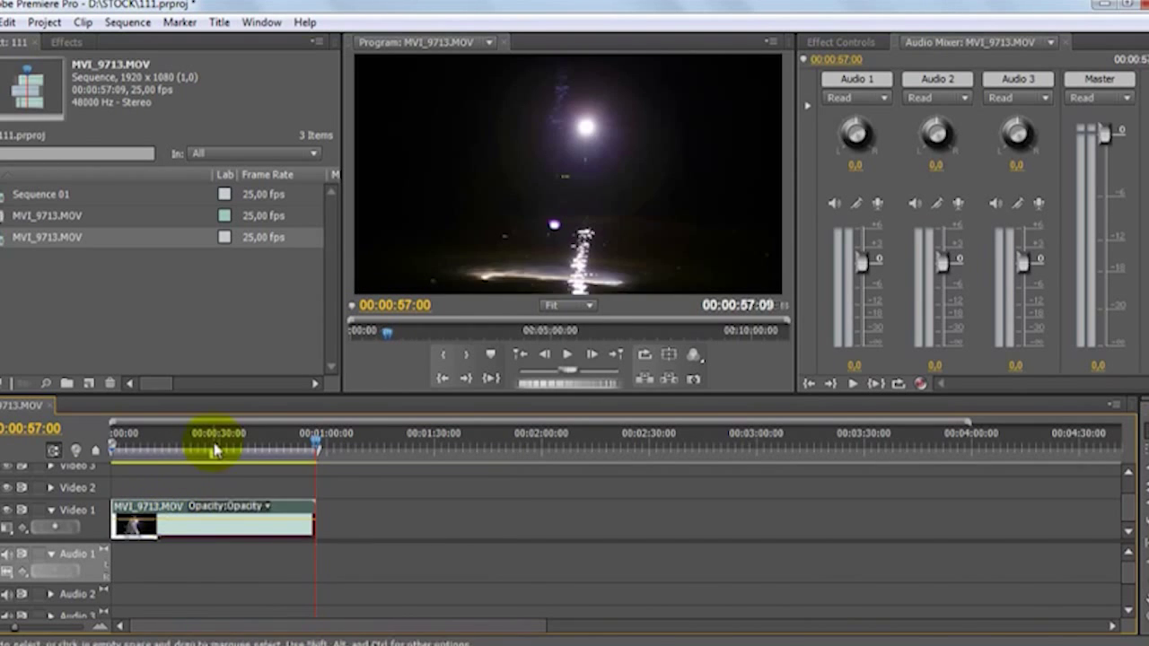
left_click(112, 449)
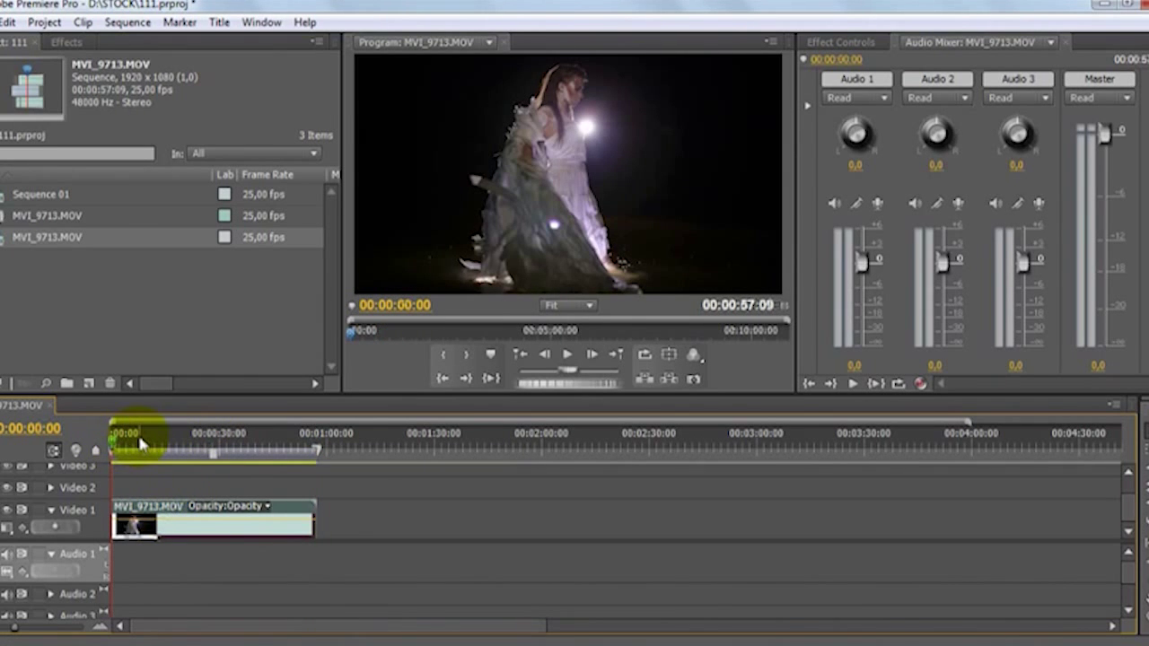
Find the end of the first usable scene and split the clip at 00:00:29:13
left_click_drag(126, 448, 216, 456)
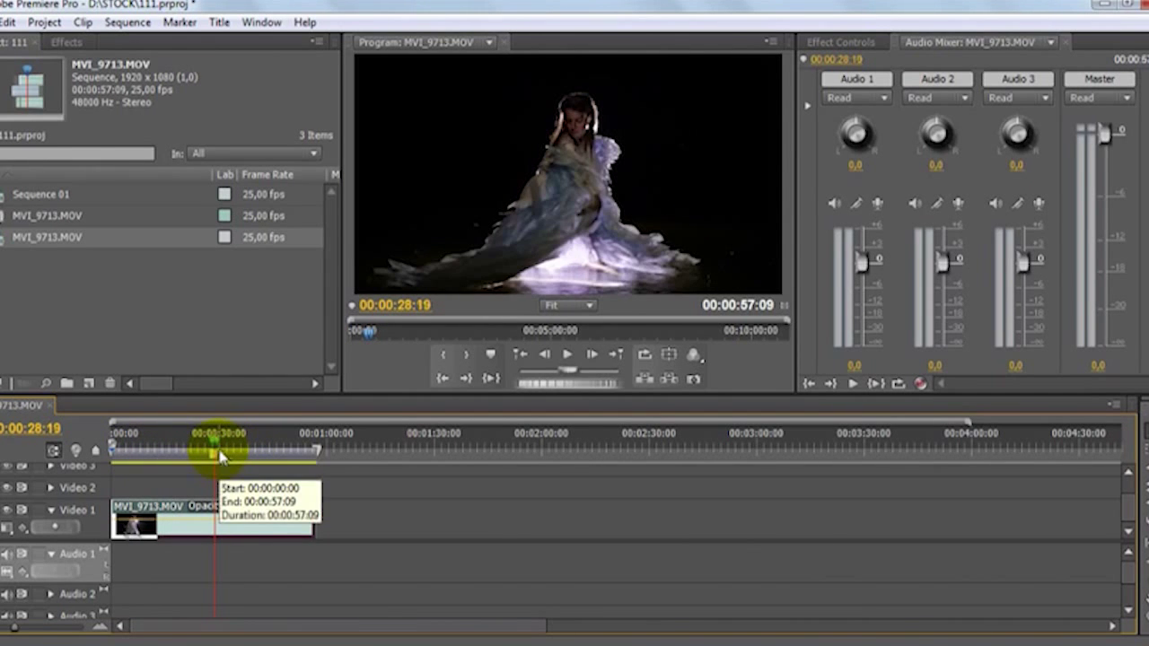
left_click(220, 448)
left_click_drag(219, 449, 218, 449)
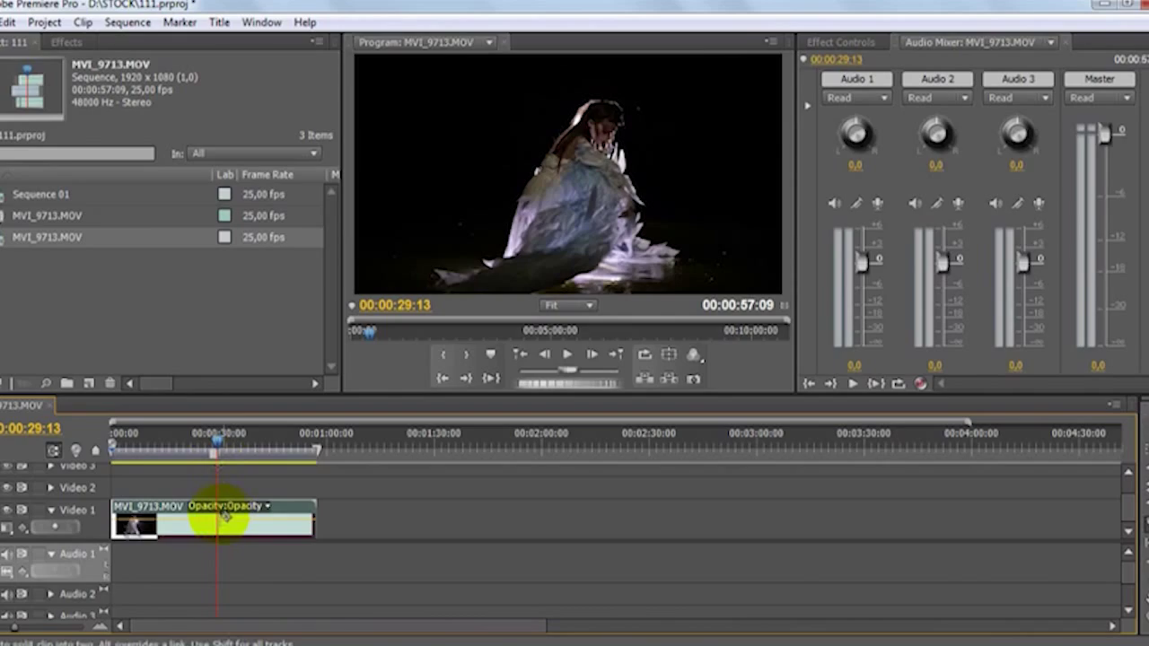
key("ctrl+k")
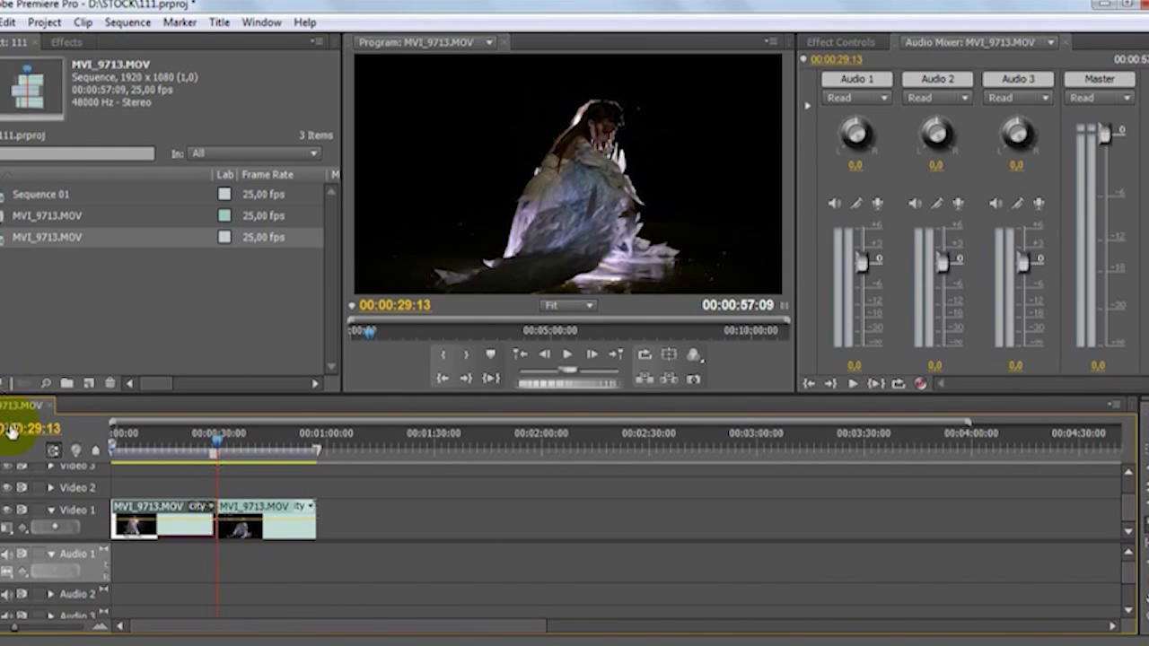
Move the clip's second part farther along the timeline, leaving a gap, and end the work area at 00:00:29:13
left_click_drag(227, 509, 464, 510)
left_click_drag(558, 455, 221, 462)
left_click_drag(470, 441, 458, 444)
mouse_move(219, 453)
left_mouse_down()
mouse_move(282, 456)
mouse_move(217, 452)
left_mouse_up()
Open the media export settings for the sequence and choose QuickTime as the format
left_click(141, 513)
left_click(2, 22)
mouse_move(55, 448)
left_click(277, 446)
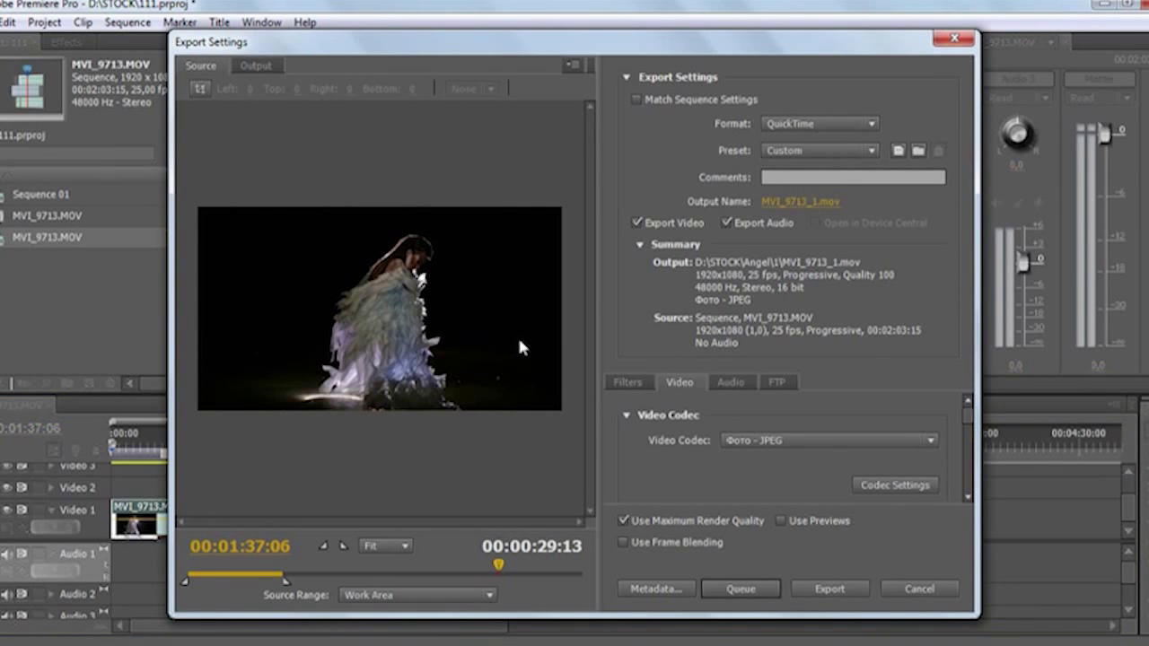
left_click(859, 129)
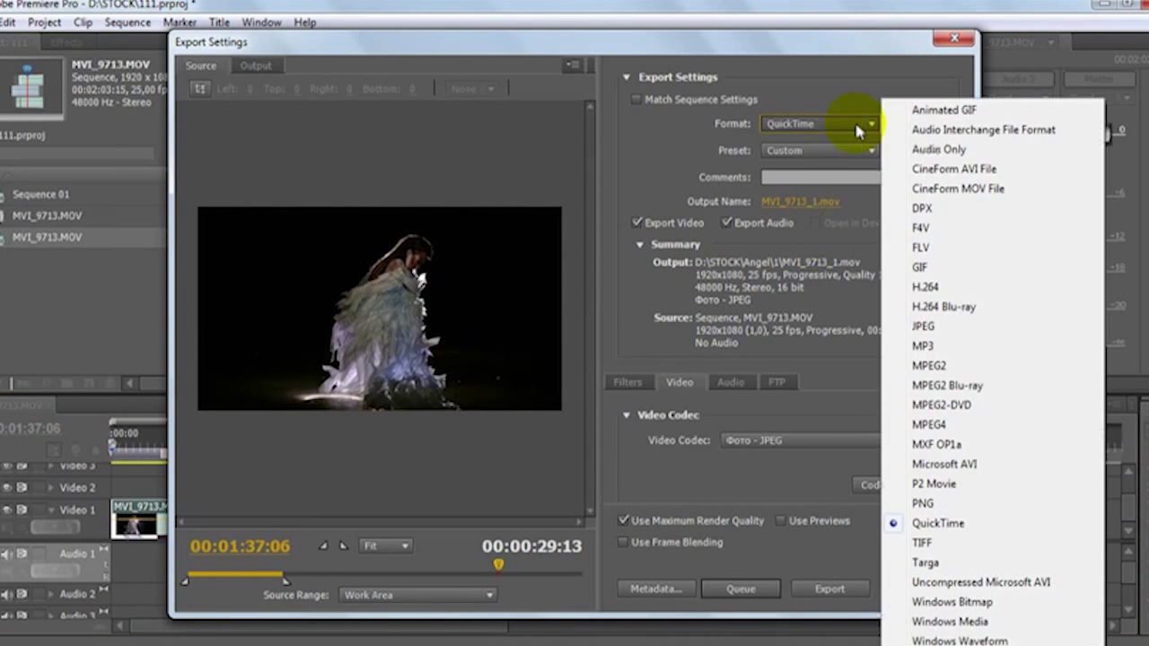
left_click(942, 522)
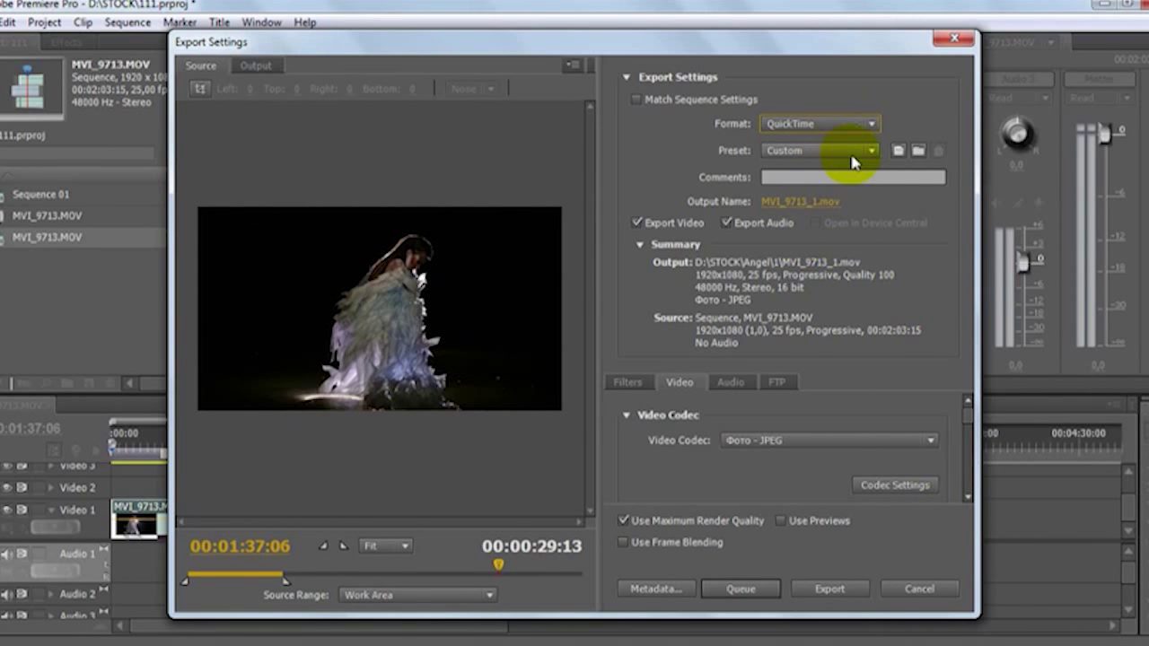
Keep the Фото - JPEG video codec, set the quality to 98 and review the remaining video settings
left_click(680, 384)
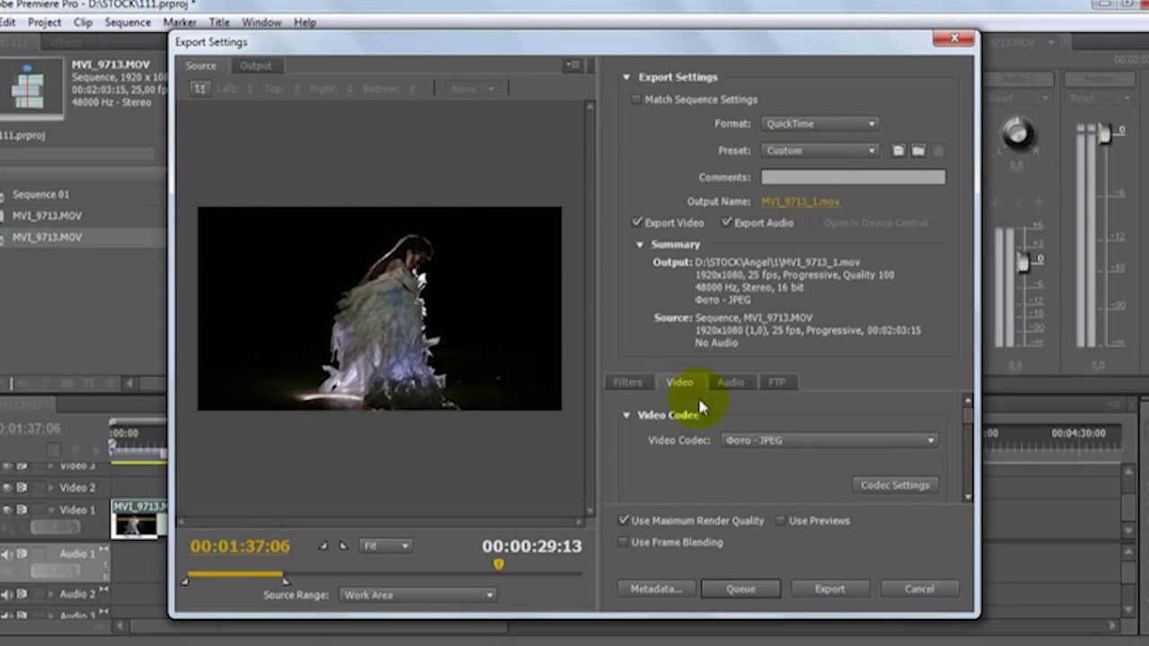
left_click(831, 441)
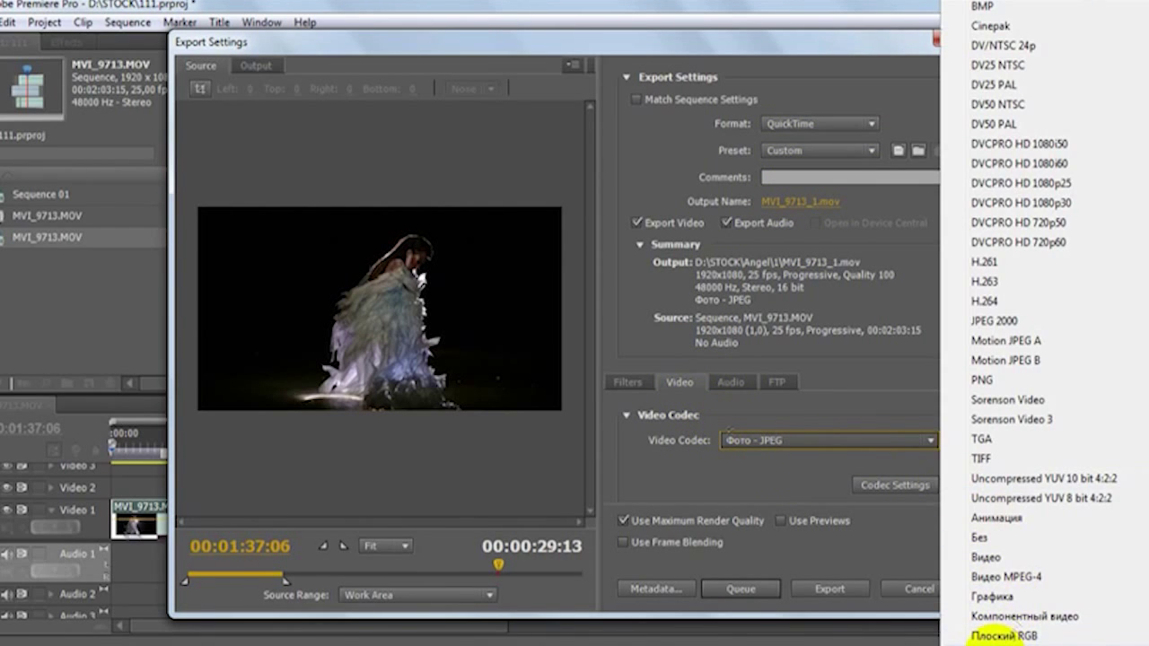
key("Escape")
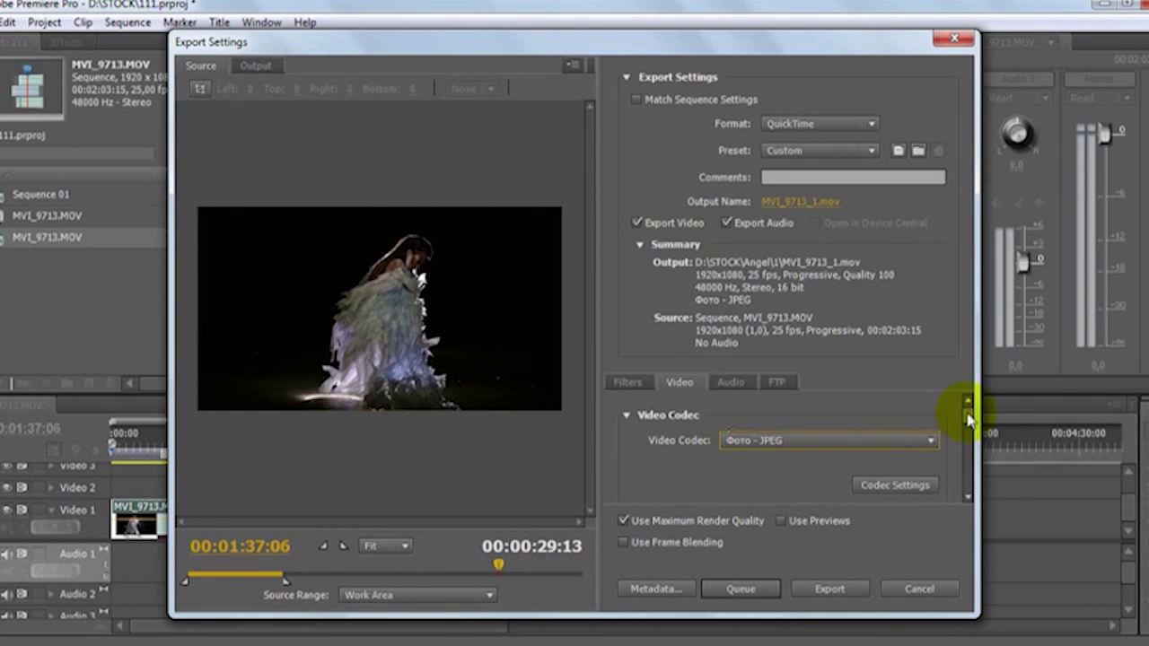
left_click_drag(970, 410, 970, 435)
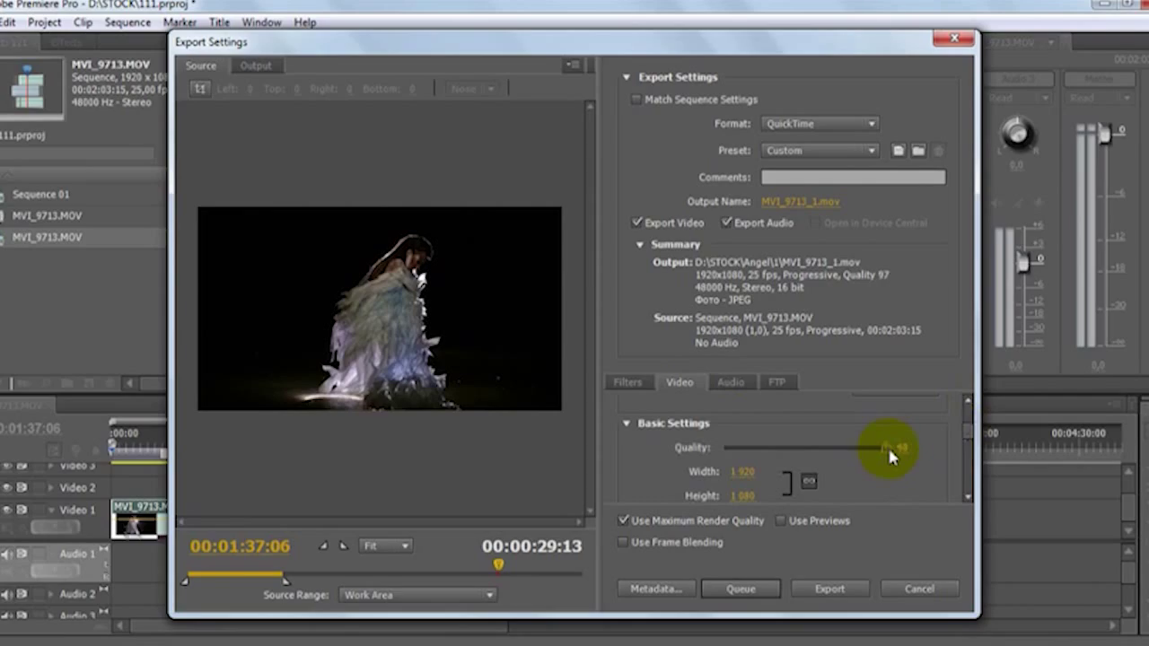
left_click_drag(968, 431, 970, 441)
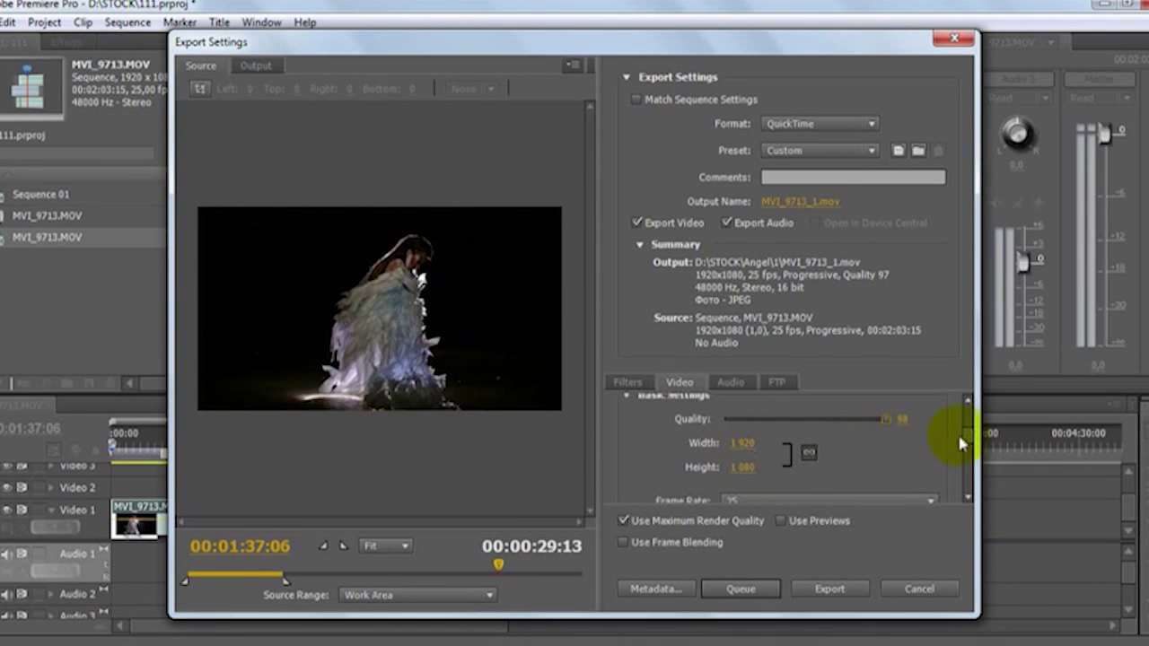
scroll(969, 440, "down", 3)
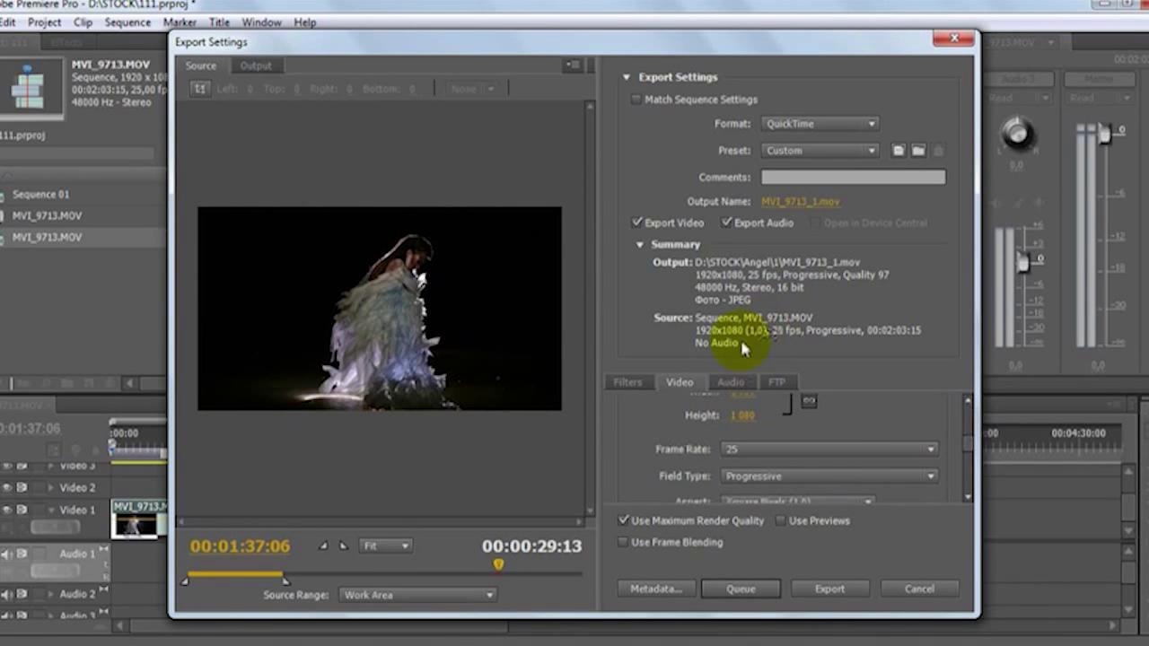
scroll(969, 453, "down", 3)
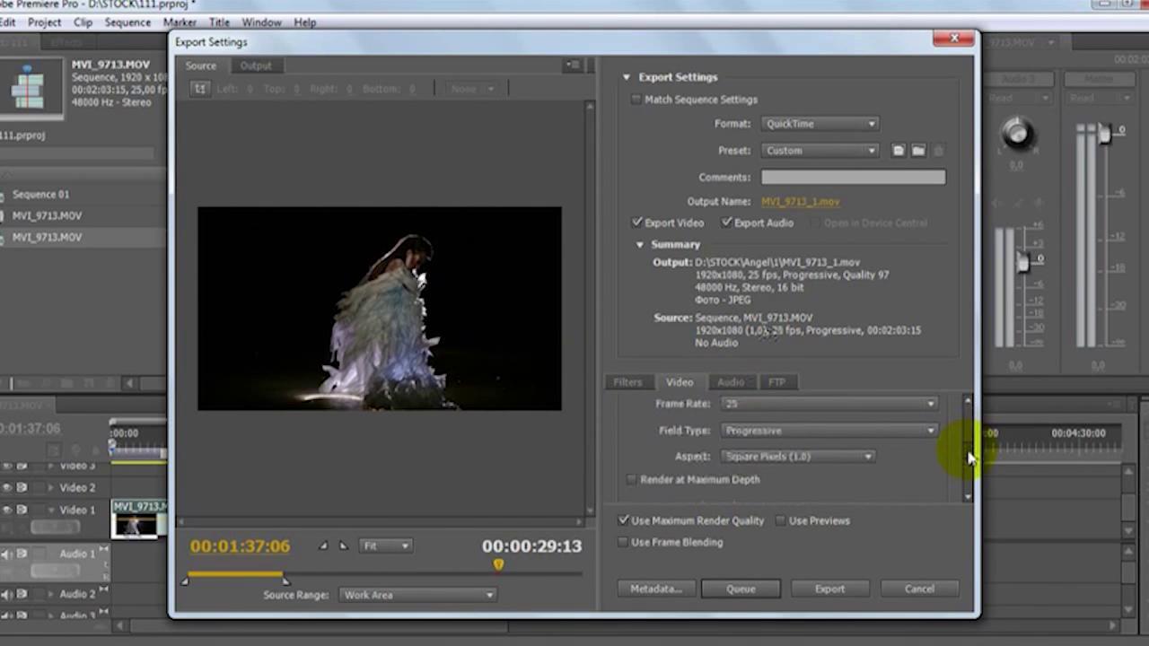
scroll(969, 458, "down", 5)
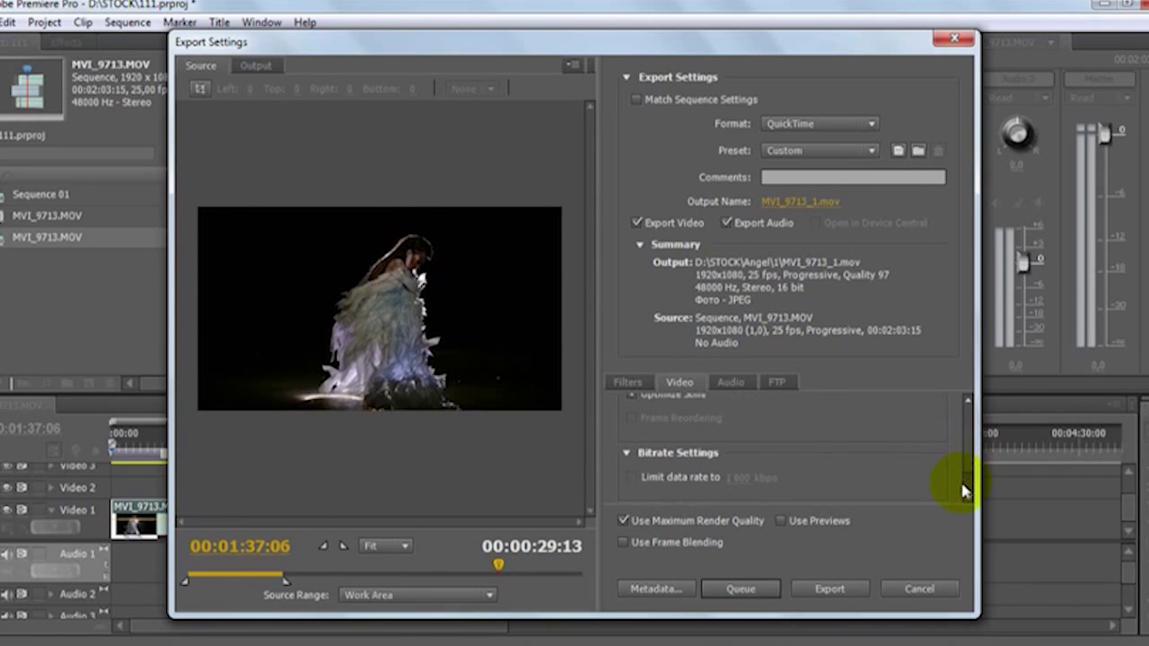
scroll(963, 496, "up", 5)
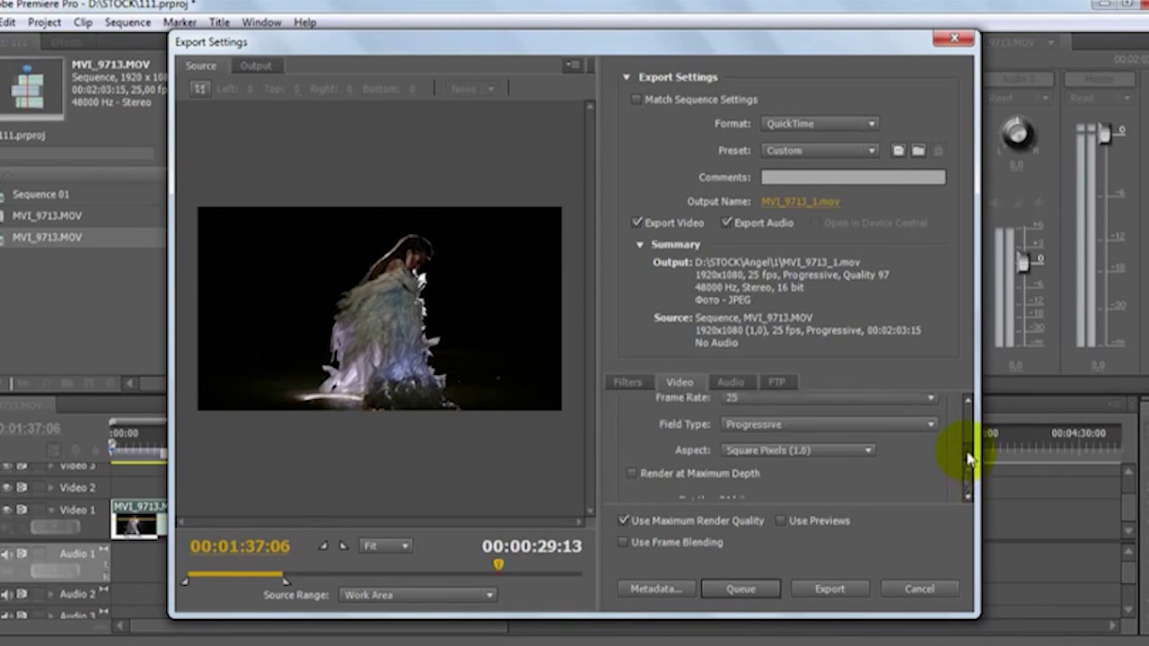
scroll(970, 449, "up", 2)
Turn off audio export so that only video is output, and return to the video settings
left_click(730, 384)
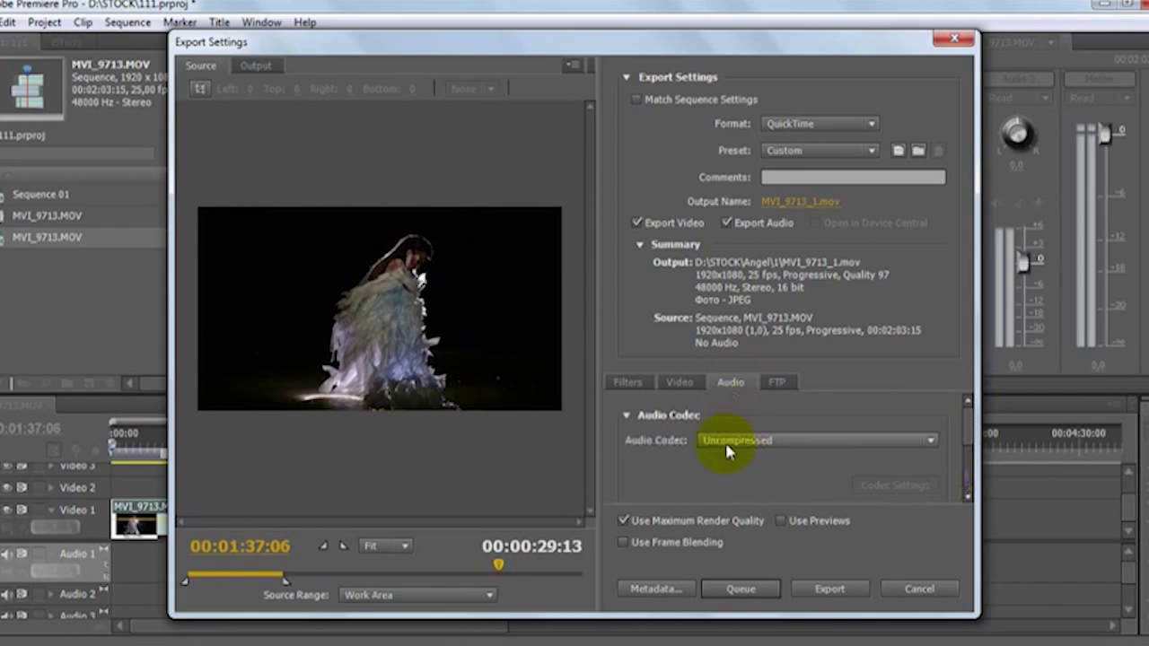
left_click(727, 223)
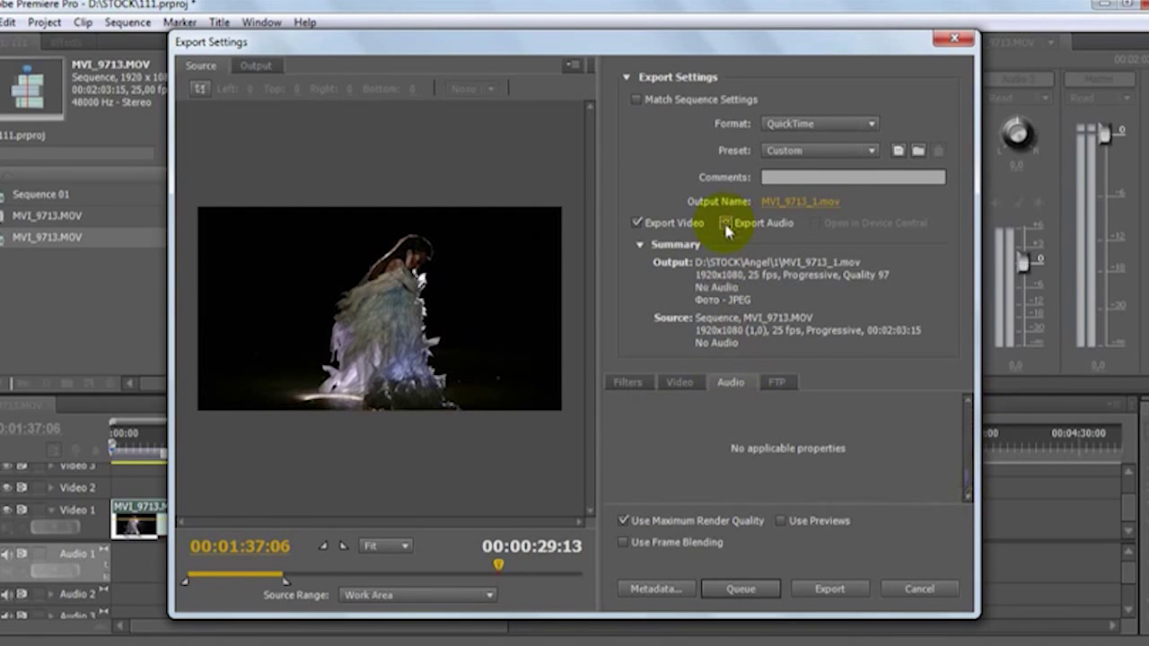
left_click(681, 387)
mouse_move(970, 410)
left_mouse_down()
mouse_move(975, 458)
mouse_move(973, 409)
left_mouse_up()
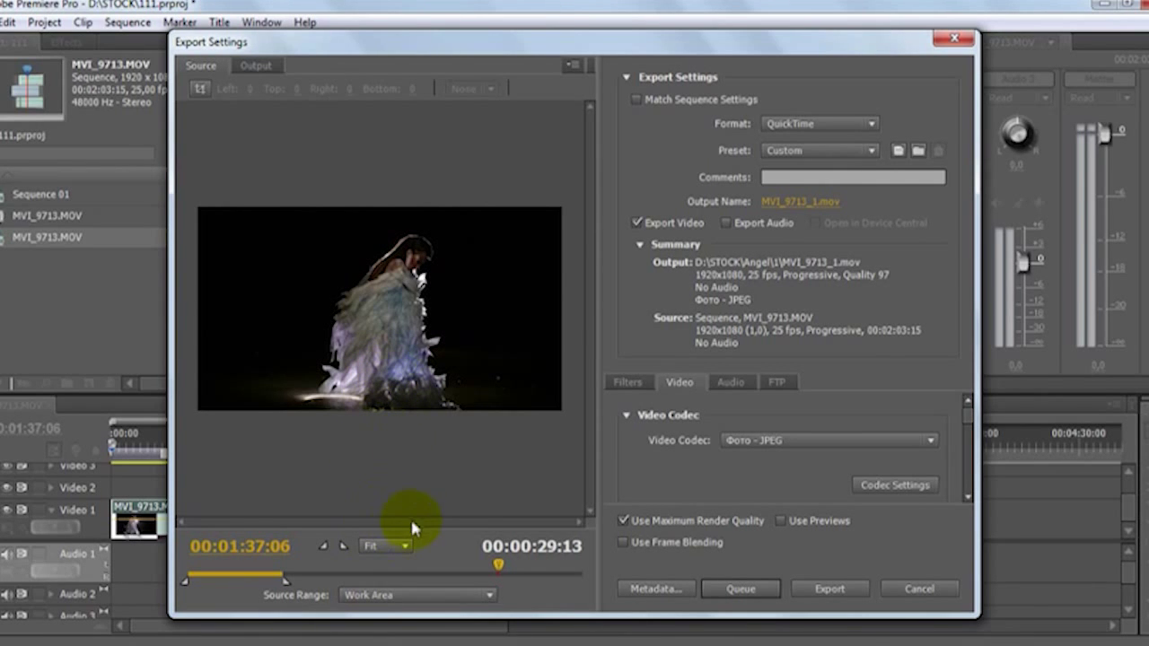
Switch to Google Translate in the browser and translate "ночной ангел в воде" from Russian into English
left_click(236, 643)
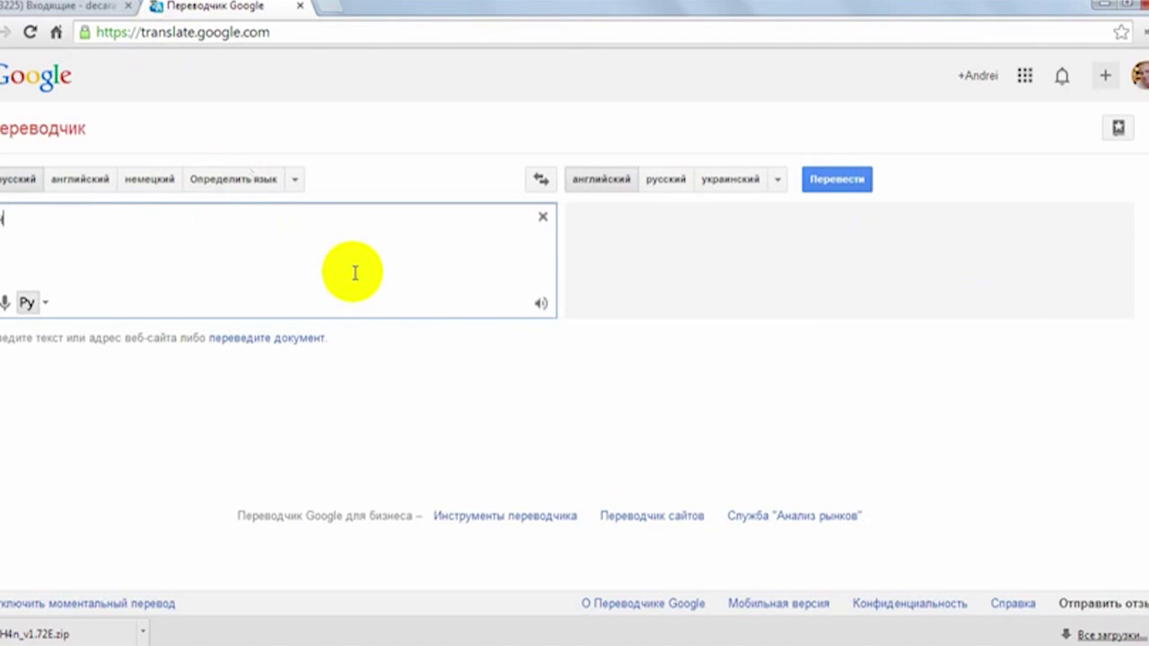
type("очно")
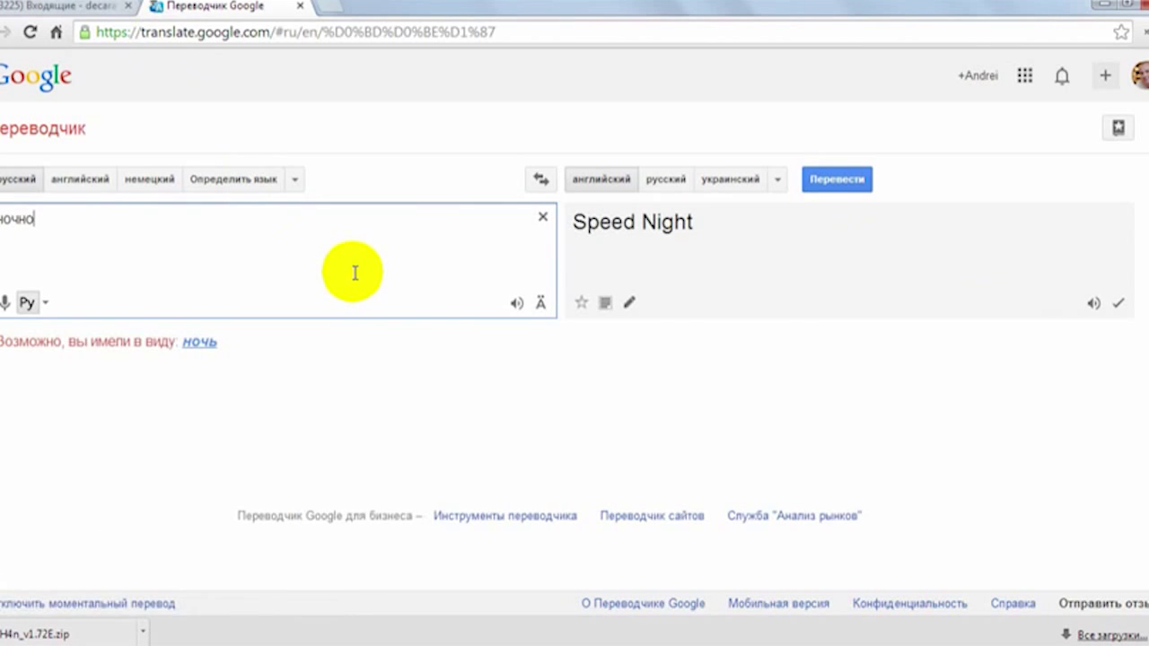
type("й анге")
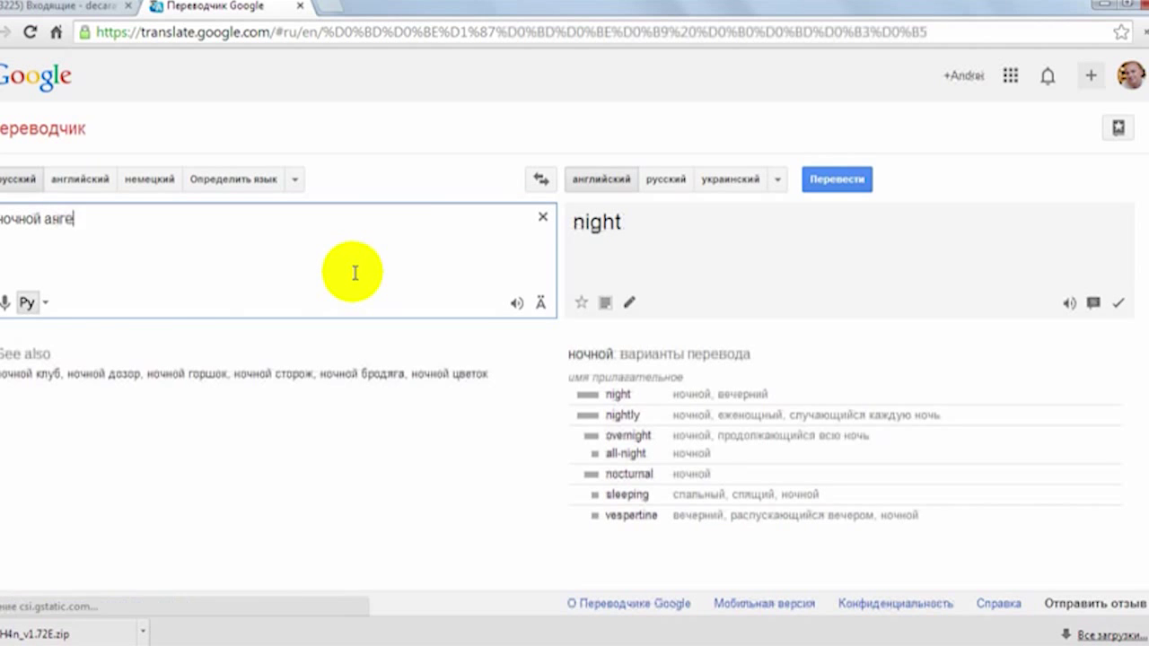
type("л в в")
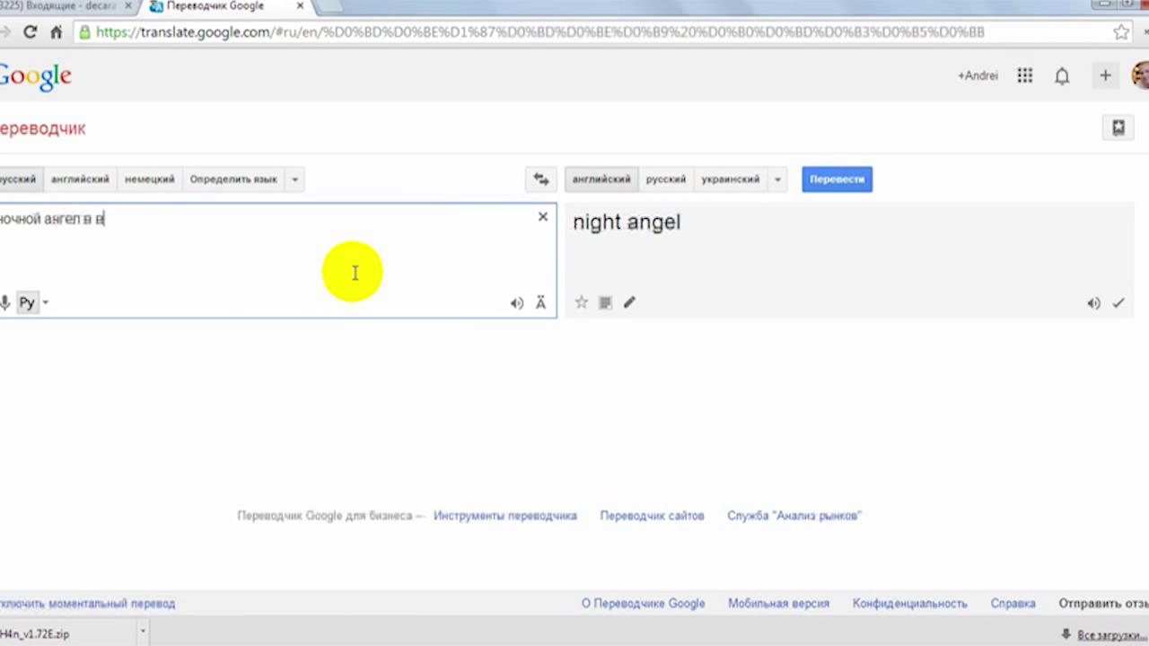
type("оде")
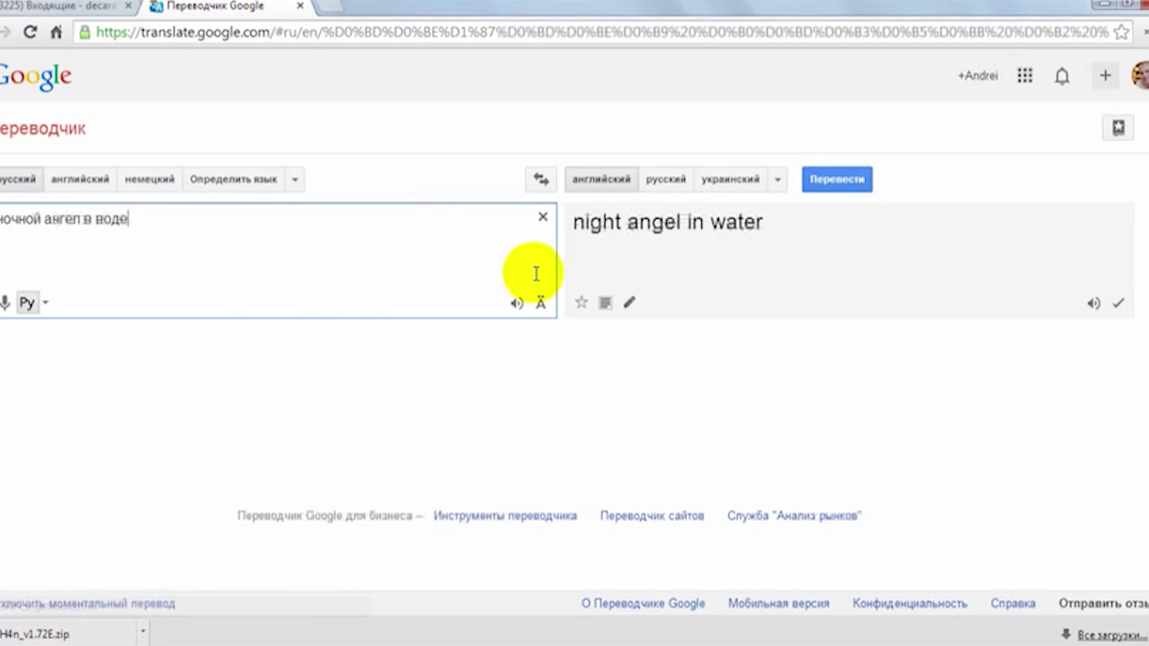
Copy the English translation "night angel in water"
left_click_drag(764, 231, 565, 224)
right_click(600, 237)
left_click(620, 245)
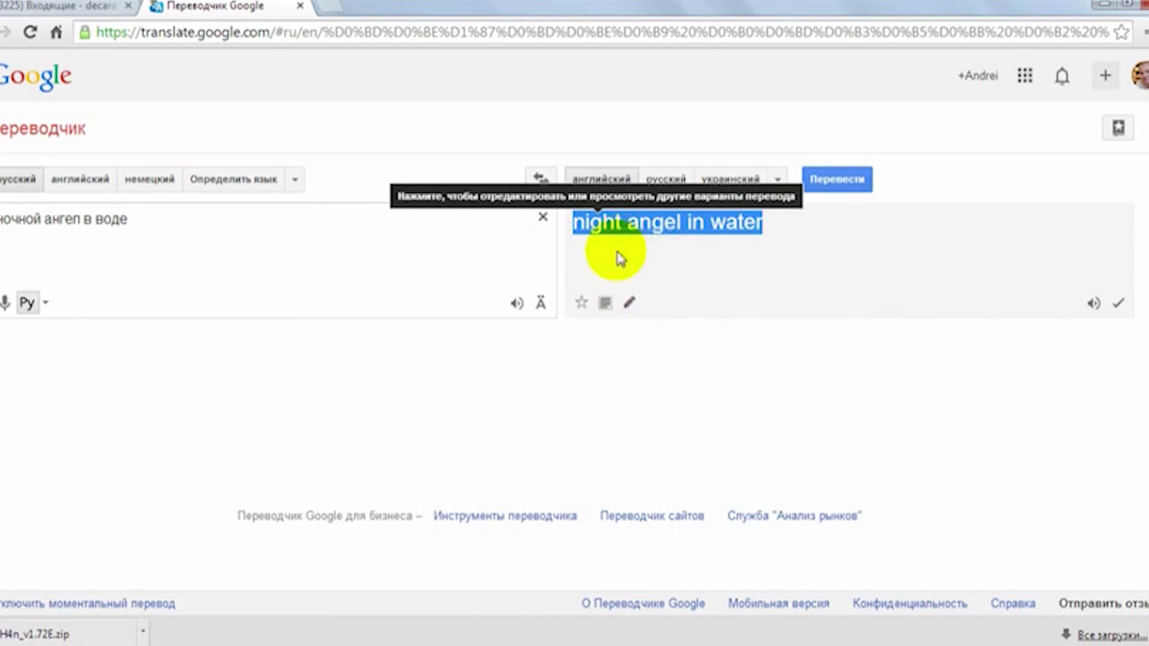
Switch back to Premiere Pro and save the export's output name as the copied text "night angel in water"
left_click(129, 643)
left_click(809, 201)
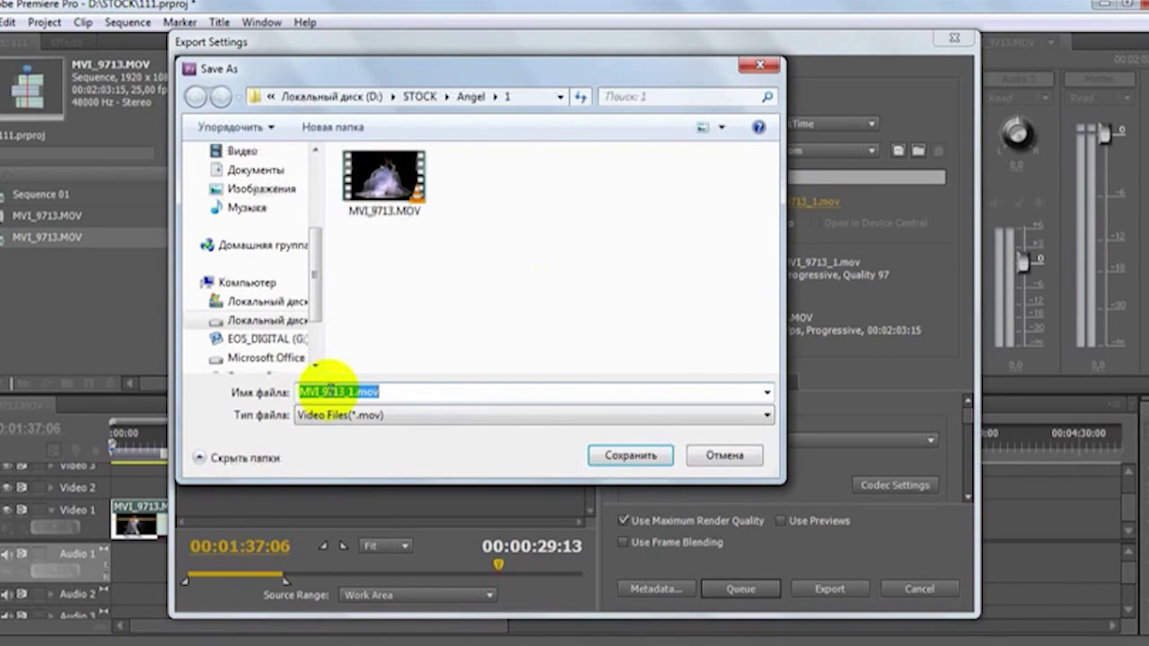
right_click(335, 399)
left_click(385, 466)
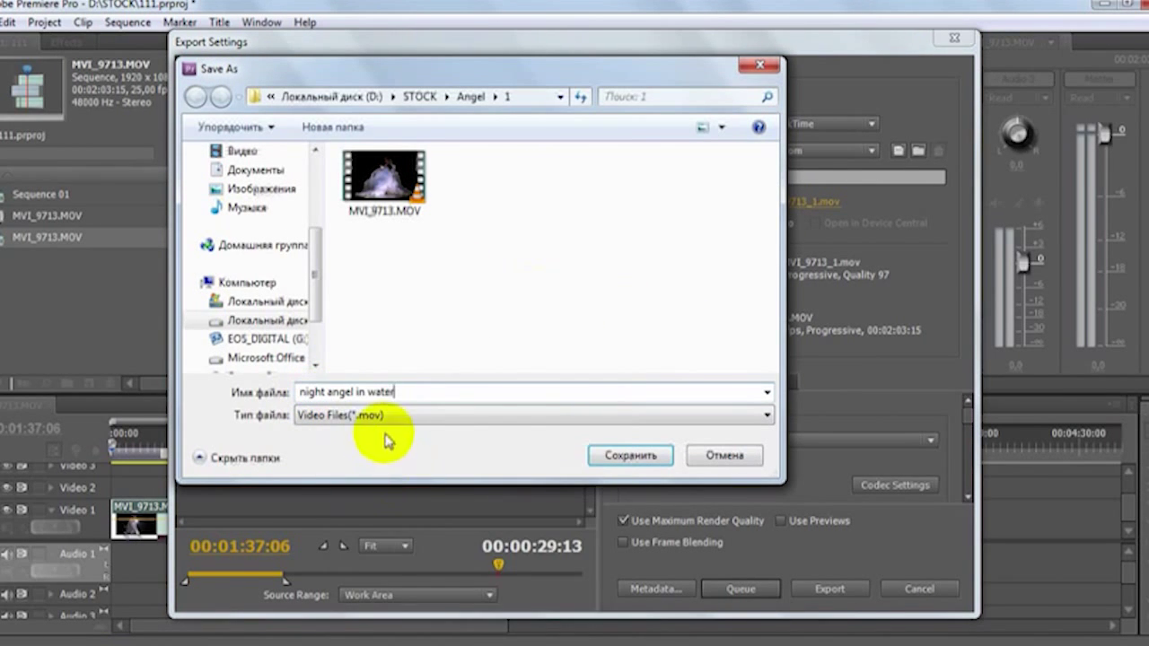
left_click(645, 459)
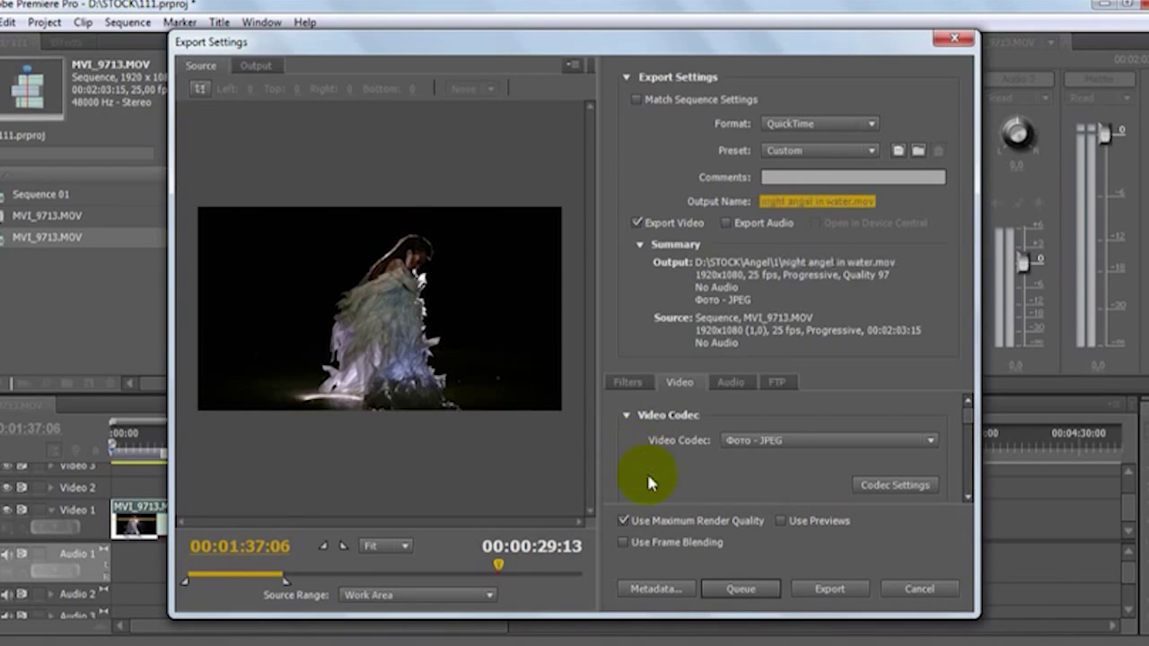
Send the export to the Adobe Media Encoder queue, start encoding and return to the Premiere Pro timeline
left_click(730, 584)
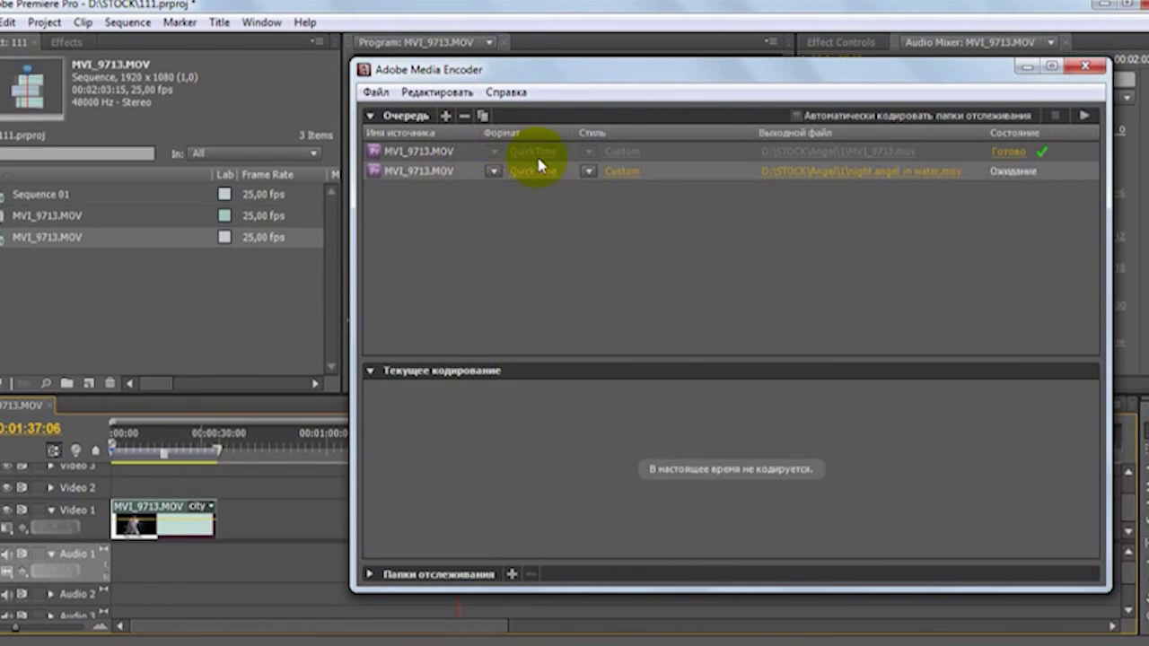
left_click(1084, 115)
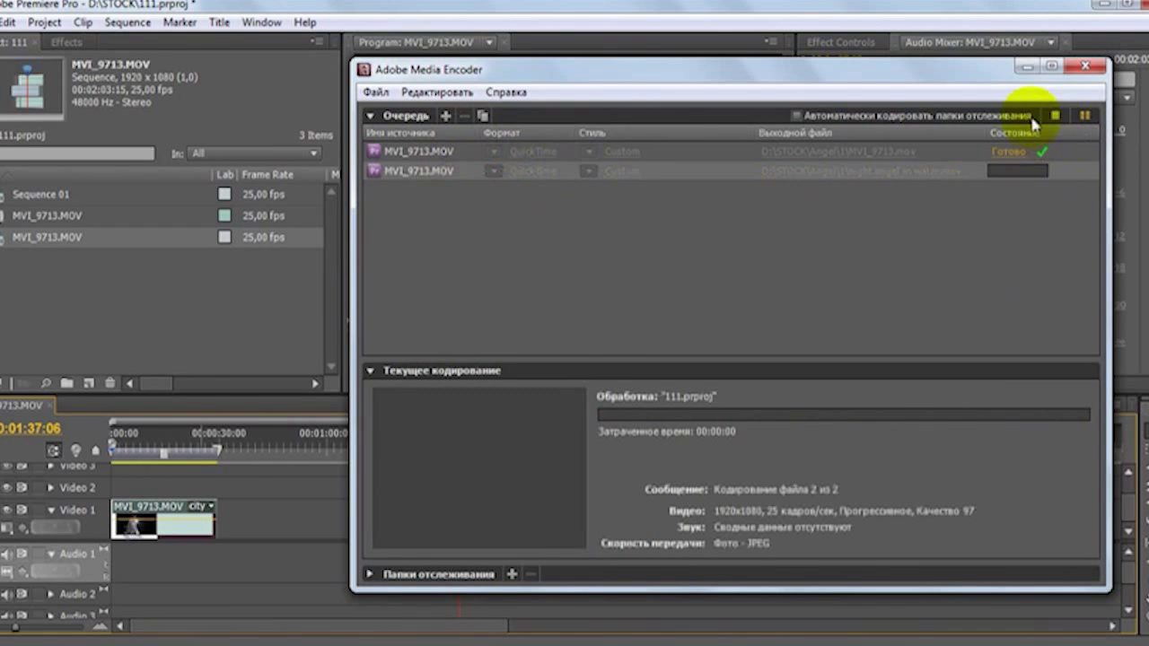
left_click(1026, 67)
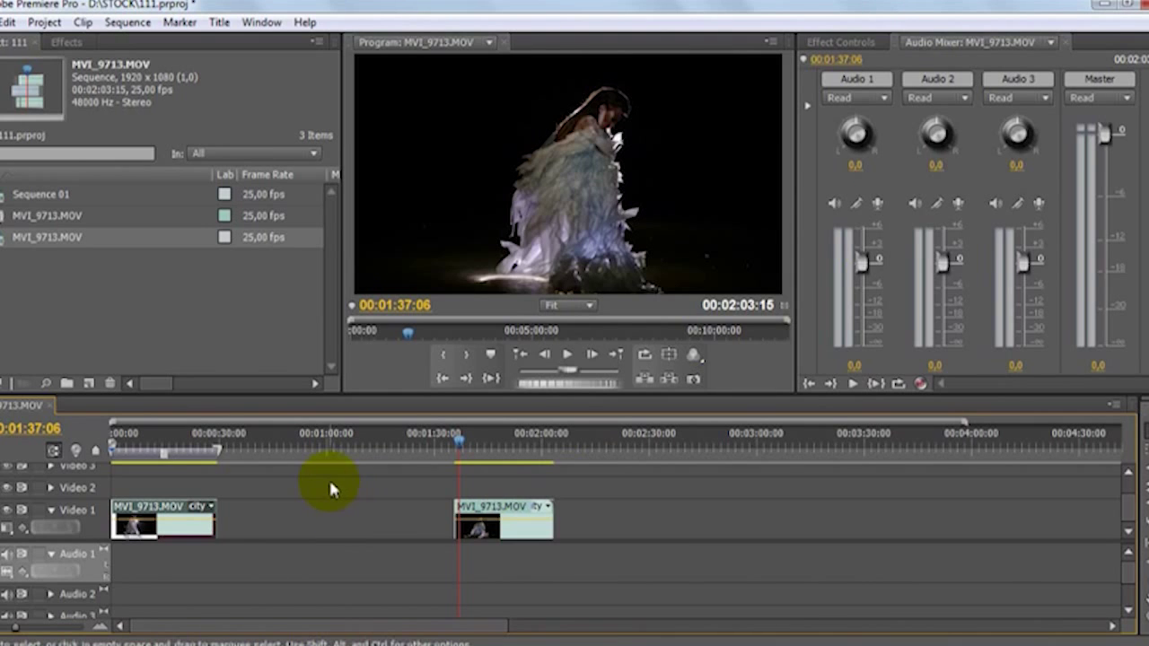
Replace the first clip at the start of Video 1 with the second MVI_9713.MOV clip and shorten the work area to fit it
left_click_drag(463, 446, 552, 449)
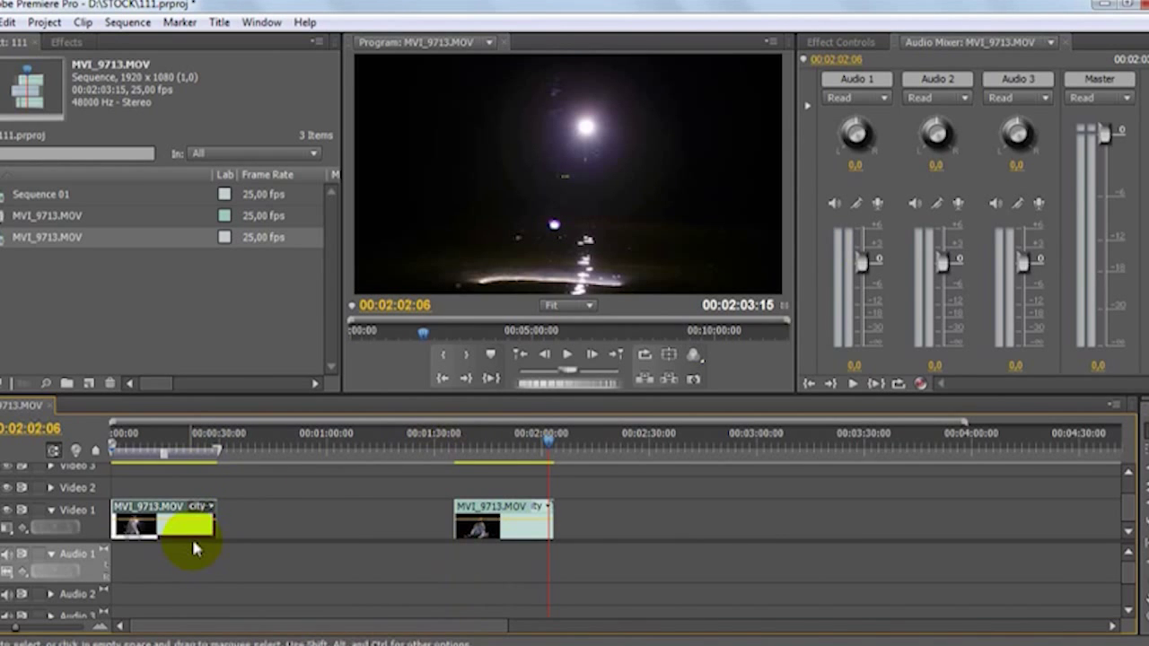
key("Delete")
left_click_drag(488, 513, 131, 509)
left_click(225, 447)
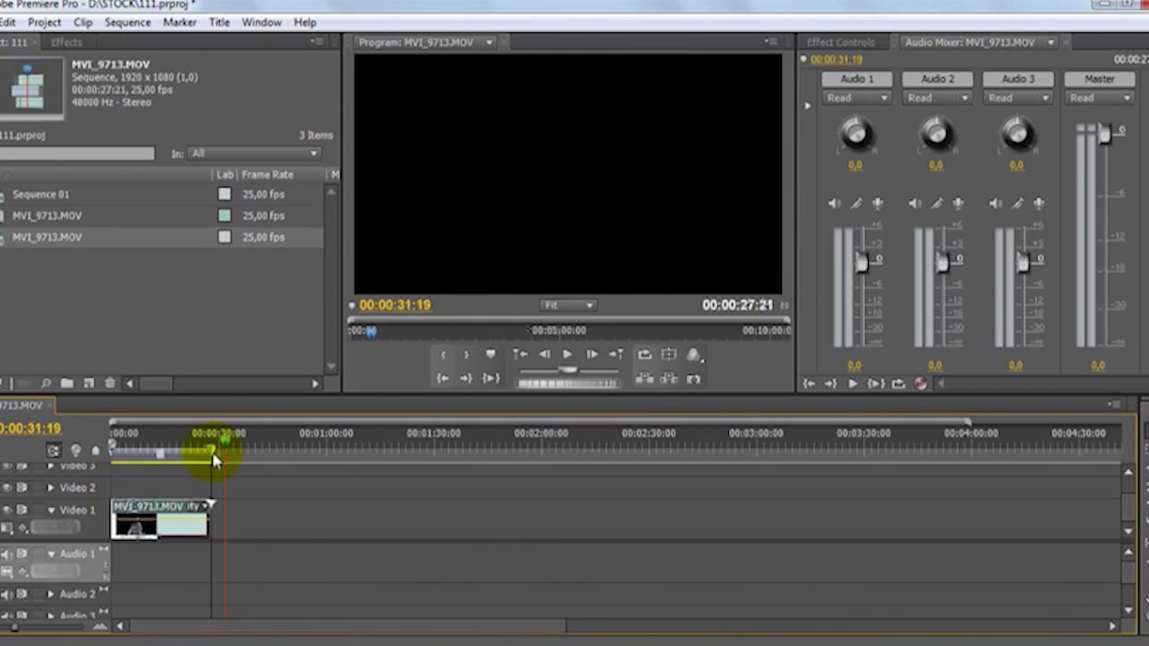
mouse_move(153, 444)
left_mouse_down()
mouse_move(115, 445)
mouse_move(161, 452)
left_mouse_up()
mouse_move(182, 451)
left_mouse_down()
mouse_move(201, 452)
mouse_move(170, 452)
mouse_move(212, 452)
mouse_move(97, 454)
mouse_move(123, 444)
mouse_move(175, 452)
left_mouse_up()
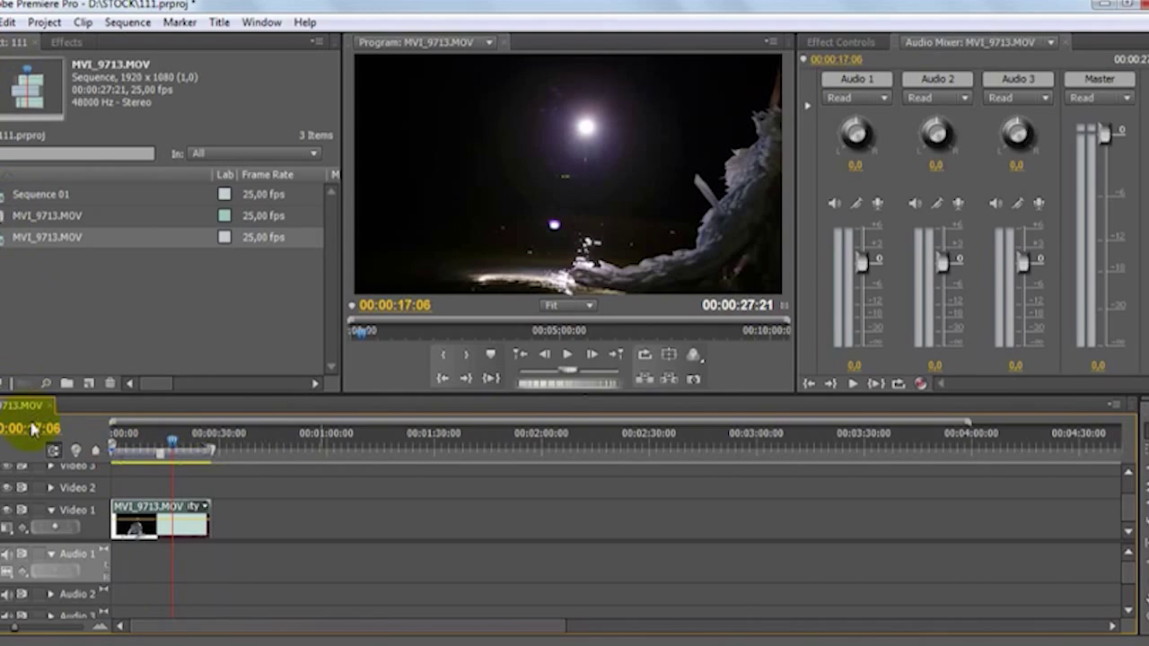
Export the second clip as media with the same QuickTime settings by adding it to the Adobe Media Encoder queue
key("alt+f")
mouse_move(49, 457)
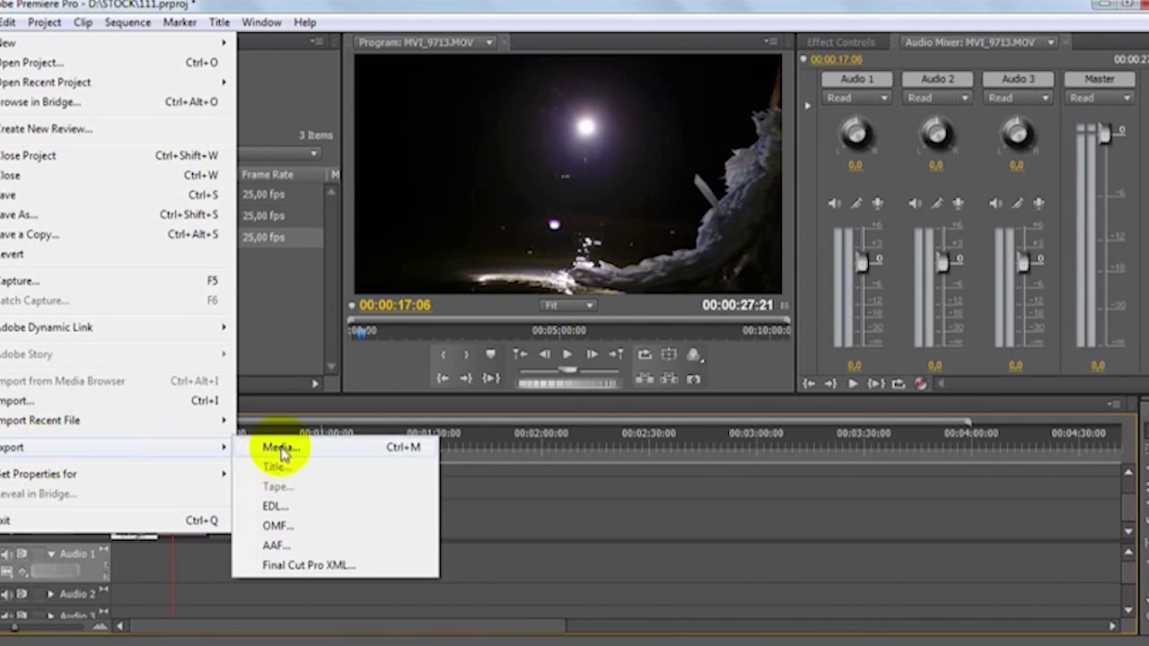
left_click(280, 448)
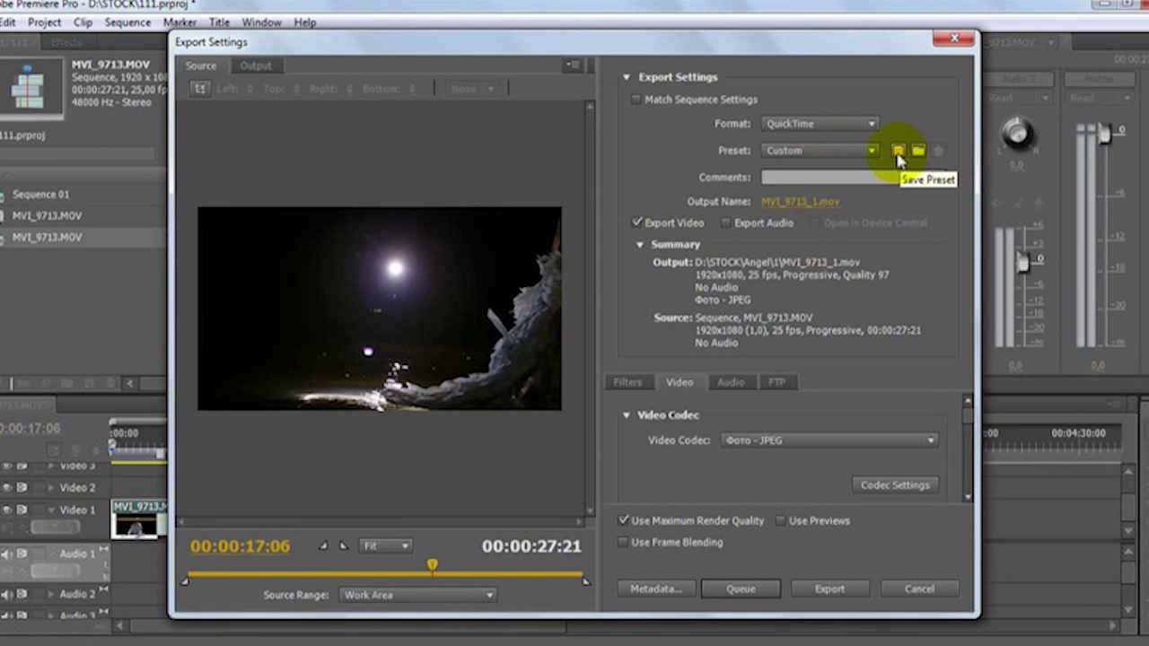
left_click(742, 590)
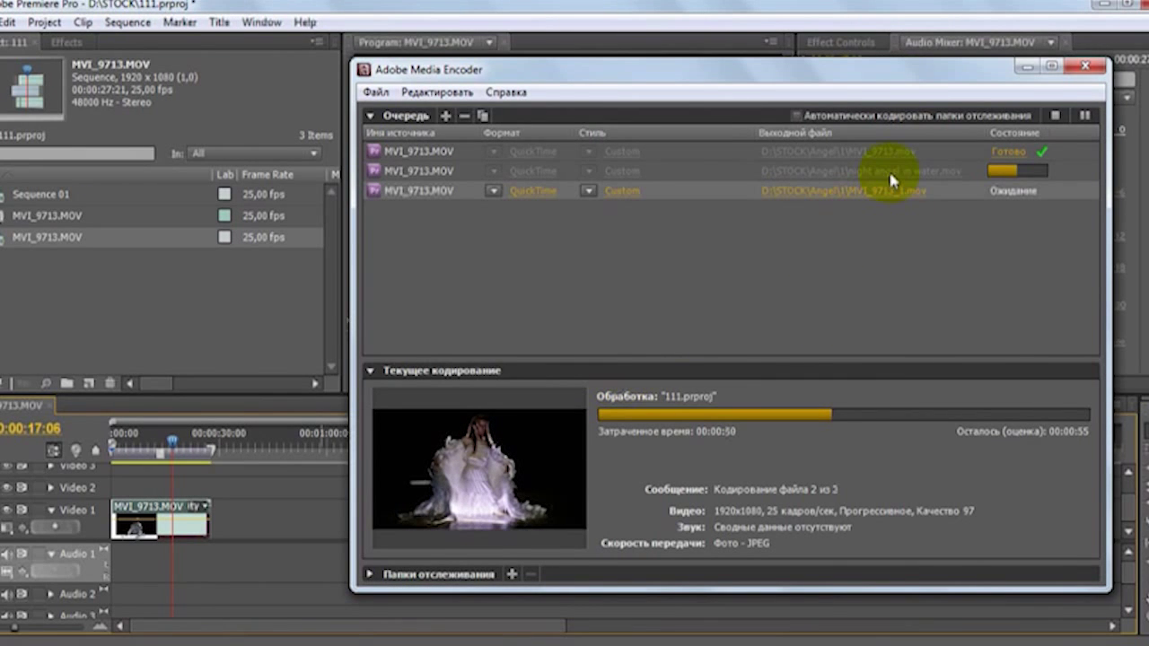
Set the newly queued clip's output file to "night angel in water2.mov", based on the existing file's name
left_click(867, 192)
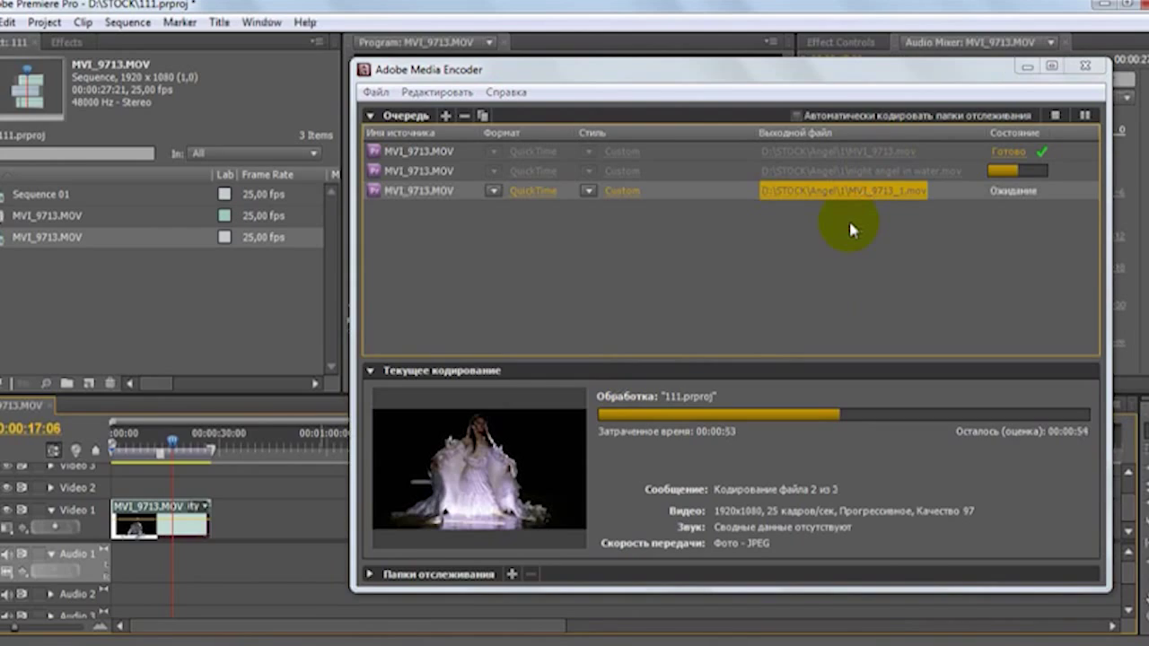
left_click(722, 297)
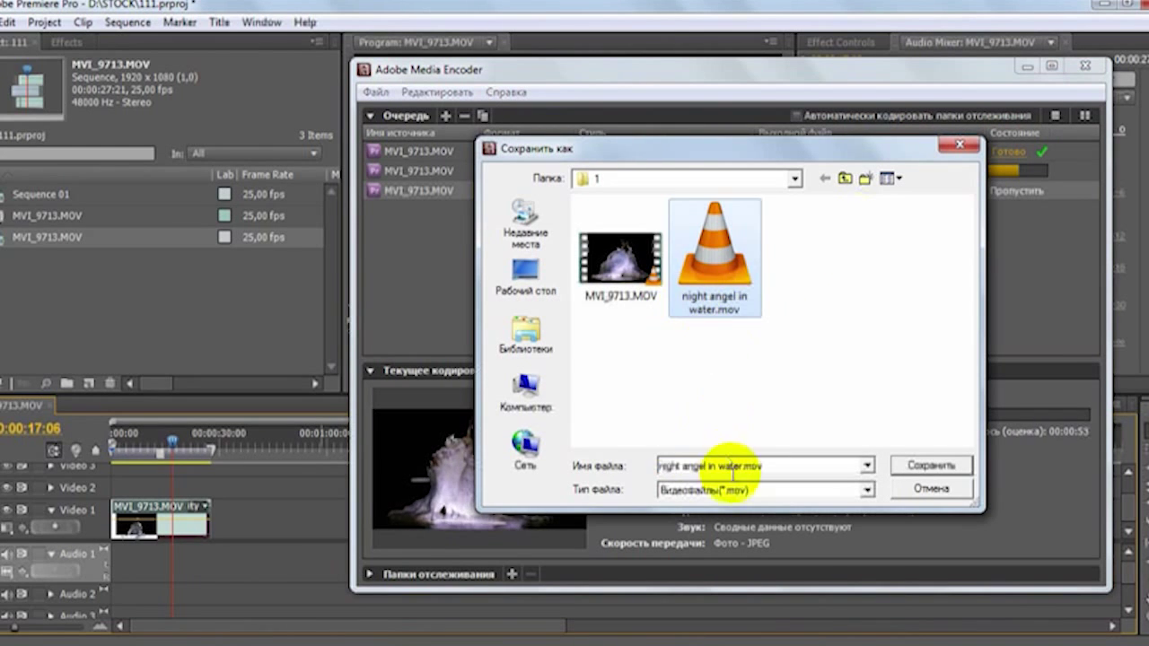
left_click(738, 466)
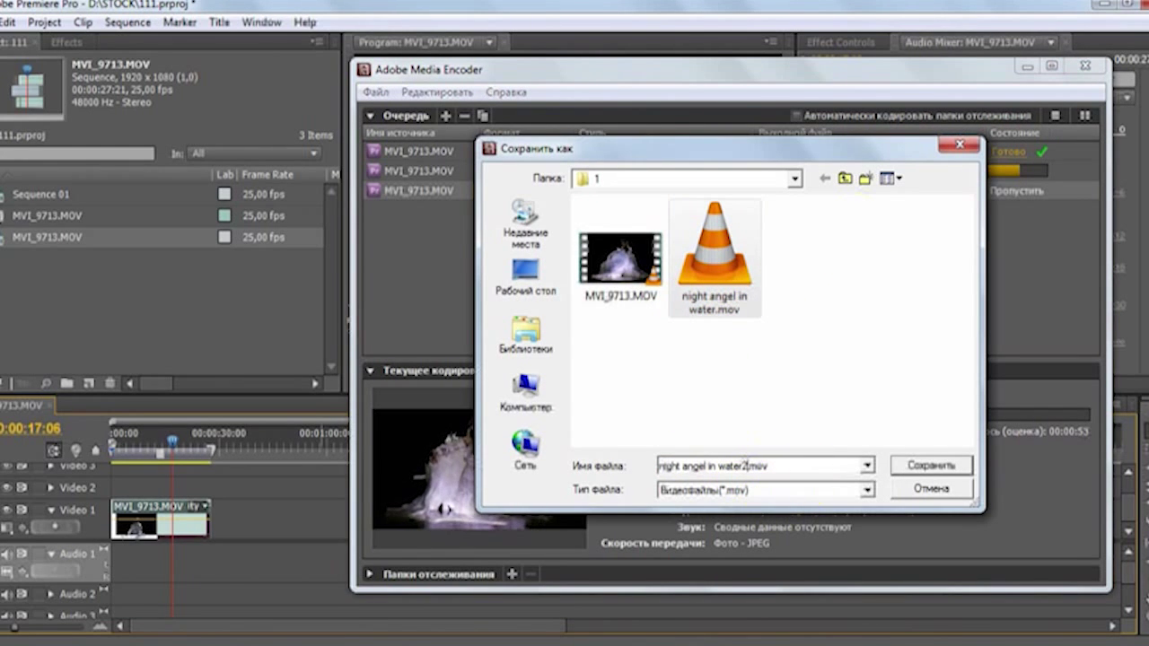
type("2")
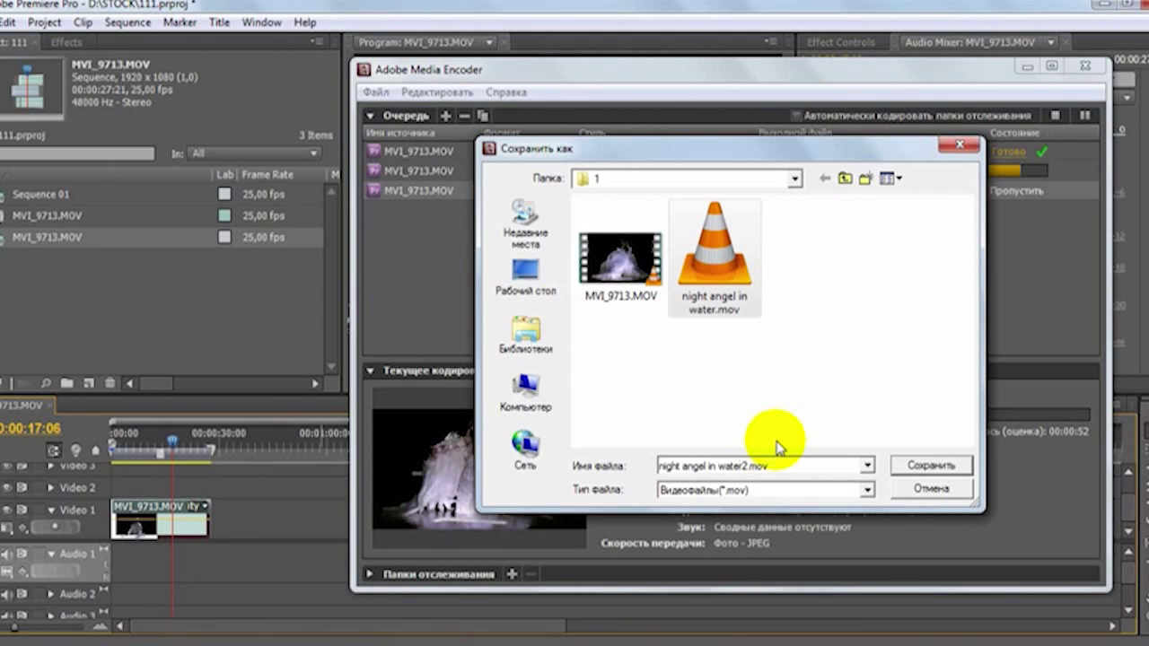
left_click(931, 465)
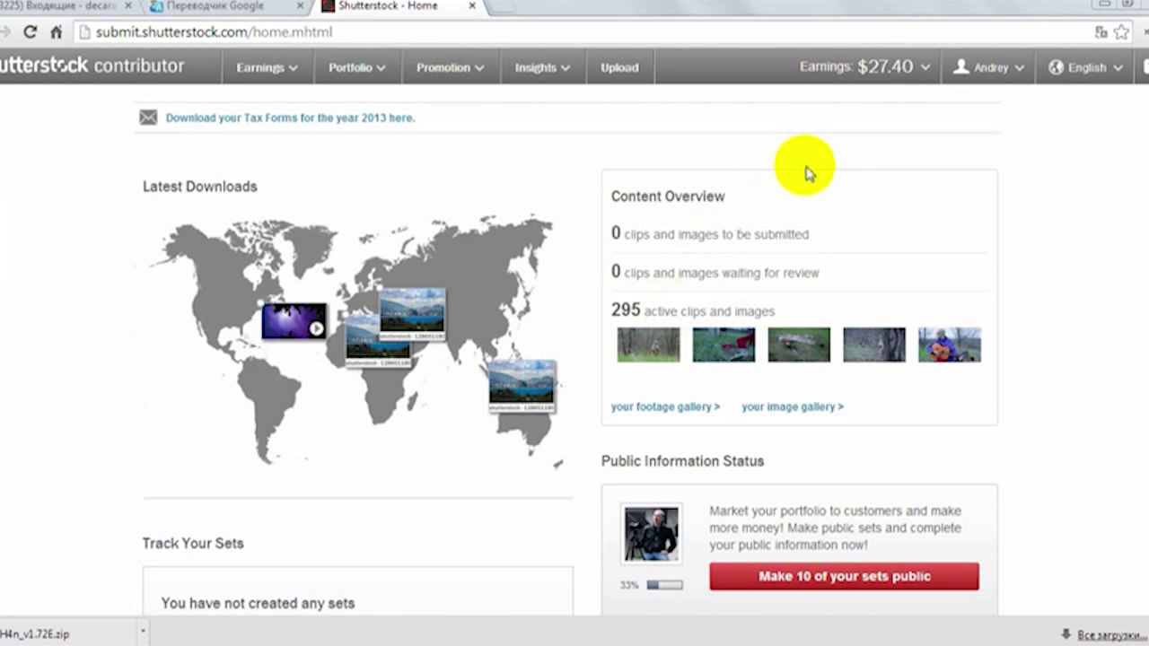
On the Shutterstock contributor site in the browser, examine the earnings summary and the footage subscription downloads for 2014-06-05
mouse_move(860, 88)
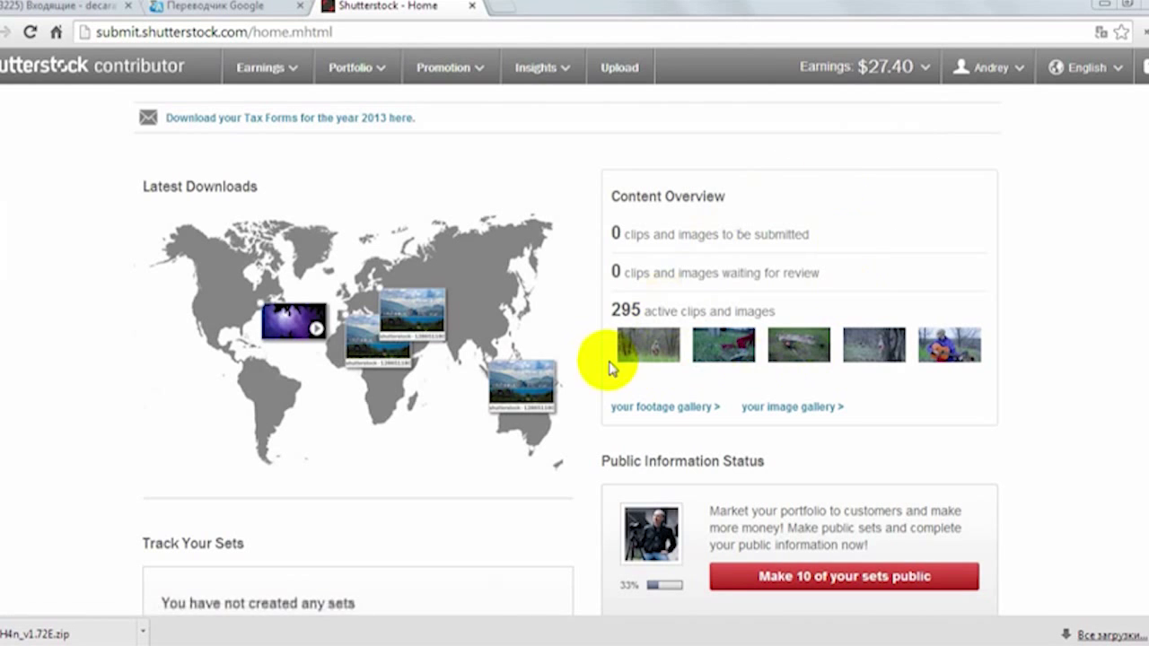
left_click(876, 72)
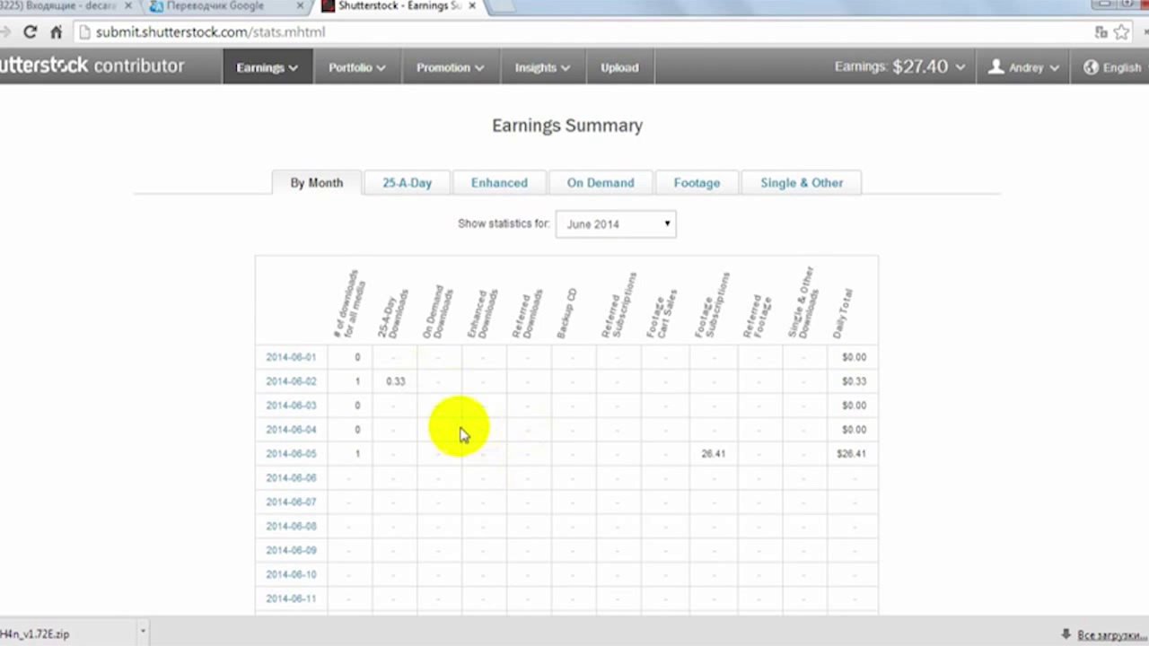
left_click(299, 460)
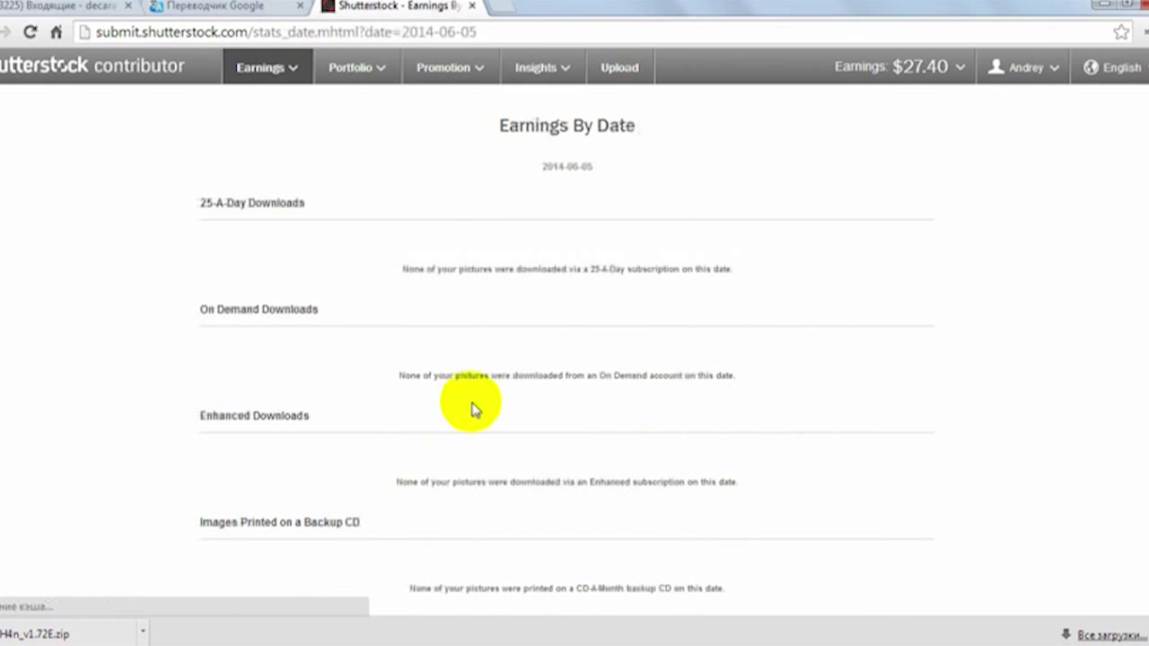
scroll(474, 418, "down", 8)
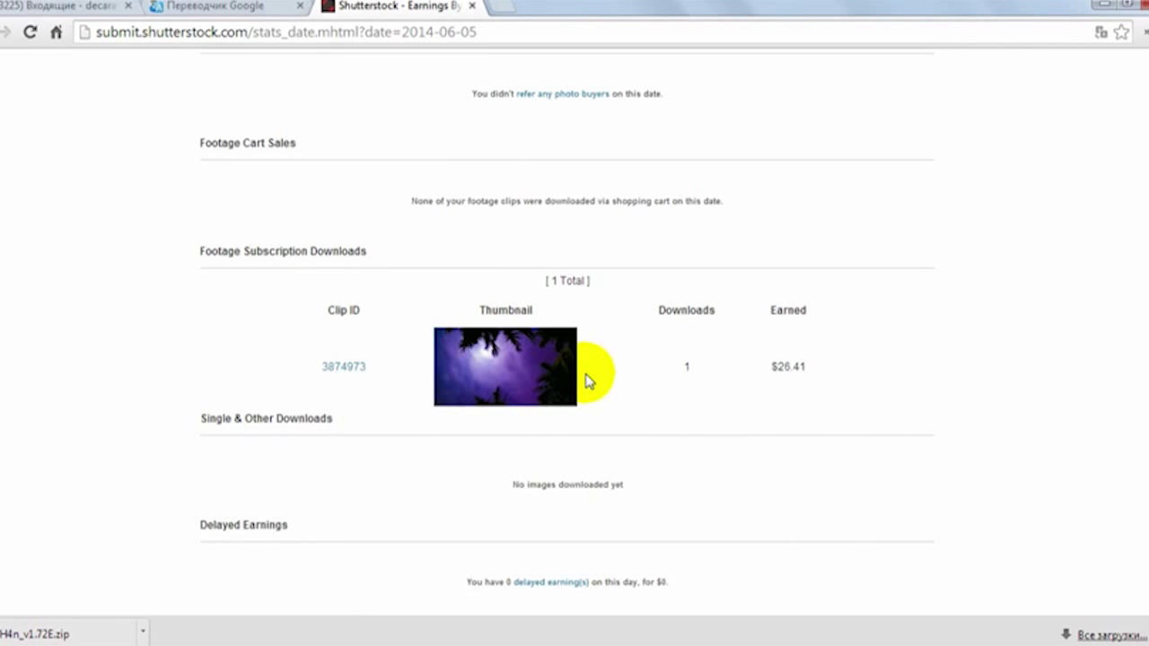
Examine the preview, price, clip details and tags of the "Moon, Palm And Night Clouds Timelapse" clip on Pond5
left_click(530, 399)
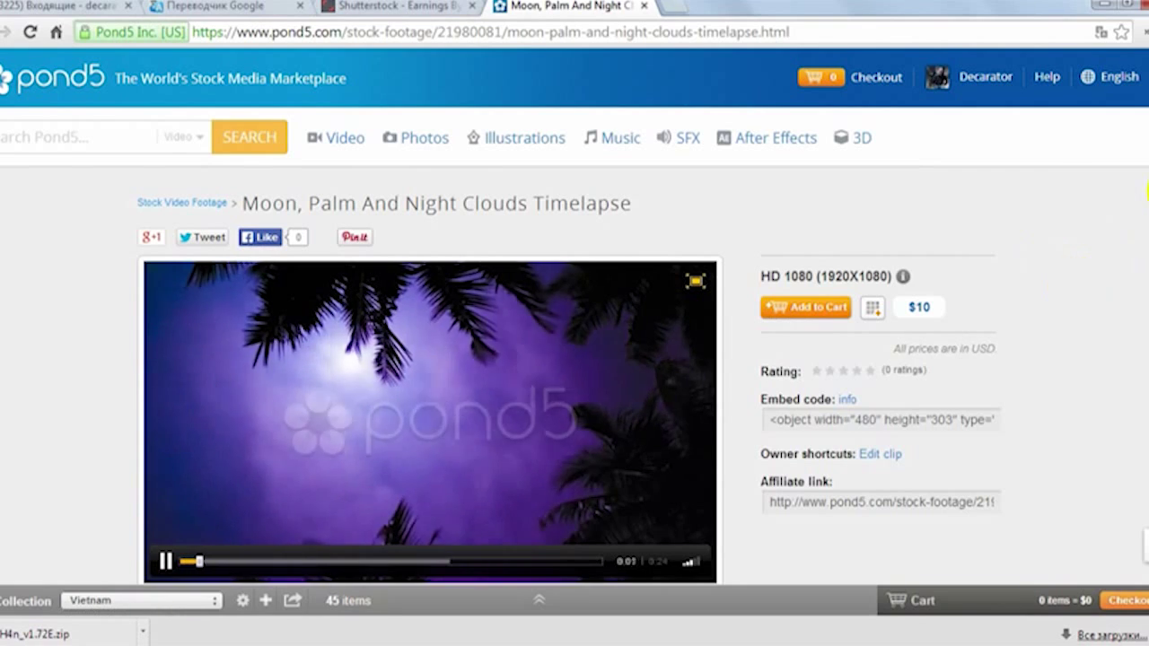
scroll(975, 405, "down", 2)
scroll(994, 408, "down", 2)
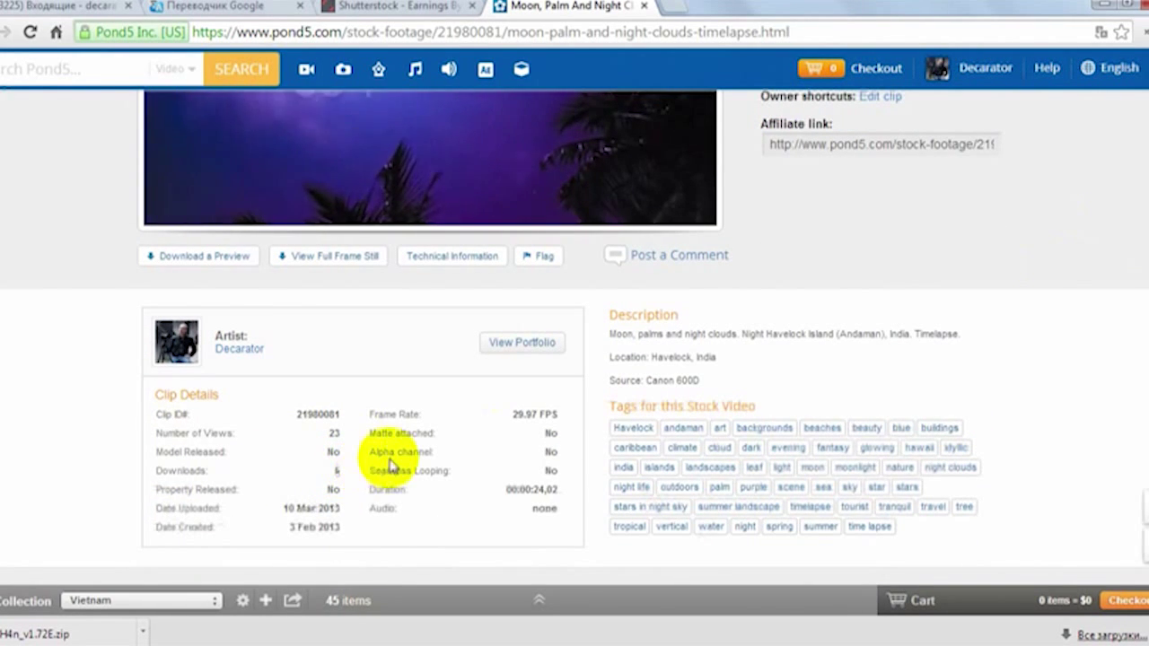
scroll(390, 464, "up", 3)
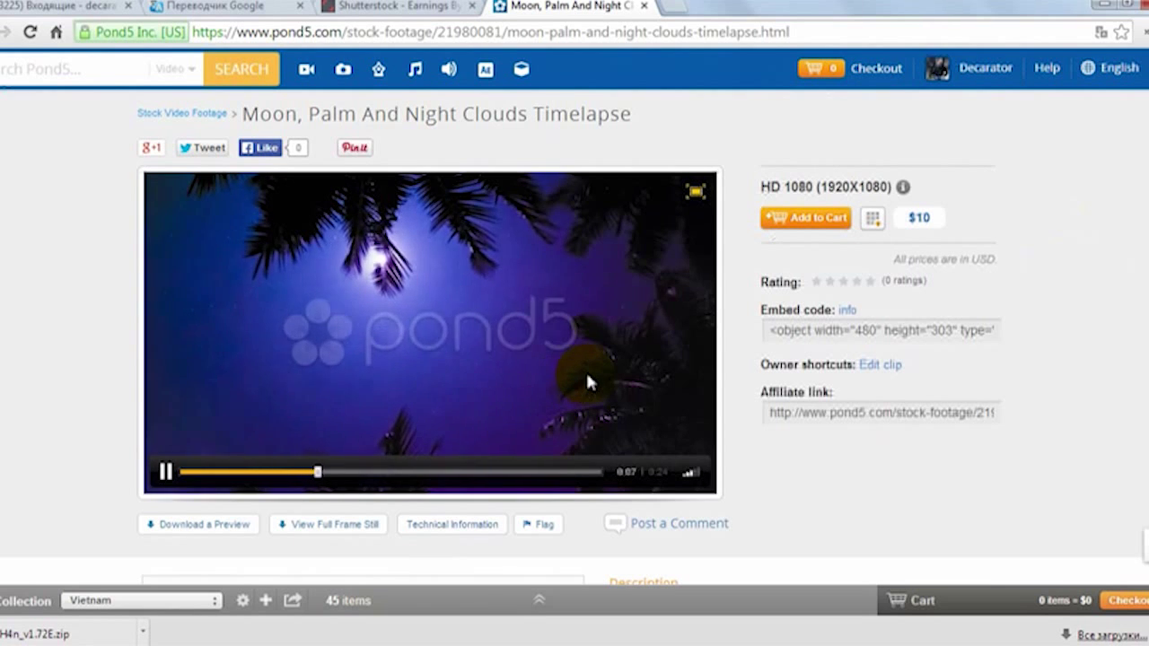